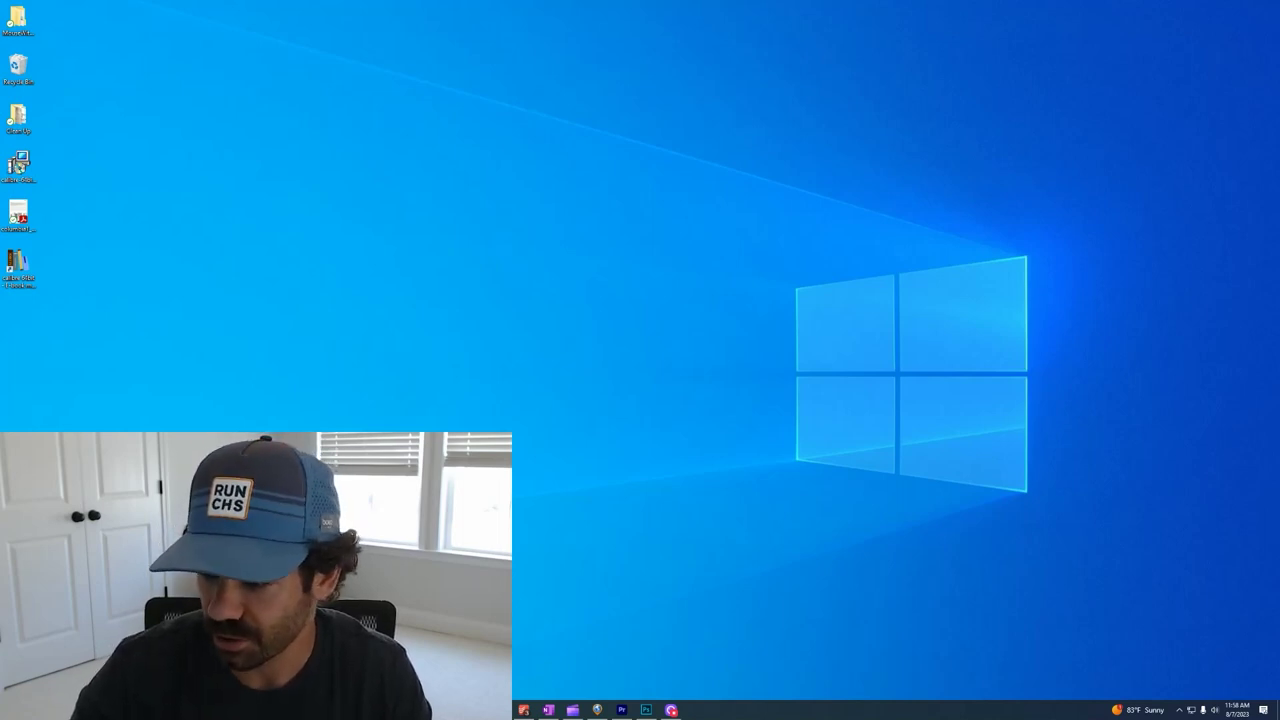
- Bring the windows back, move the EPIX drive window aside and close it
key(alt+Tab)
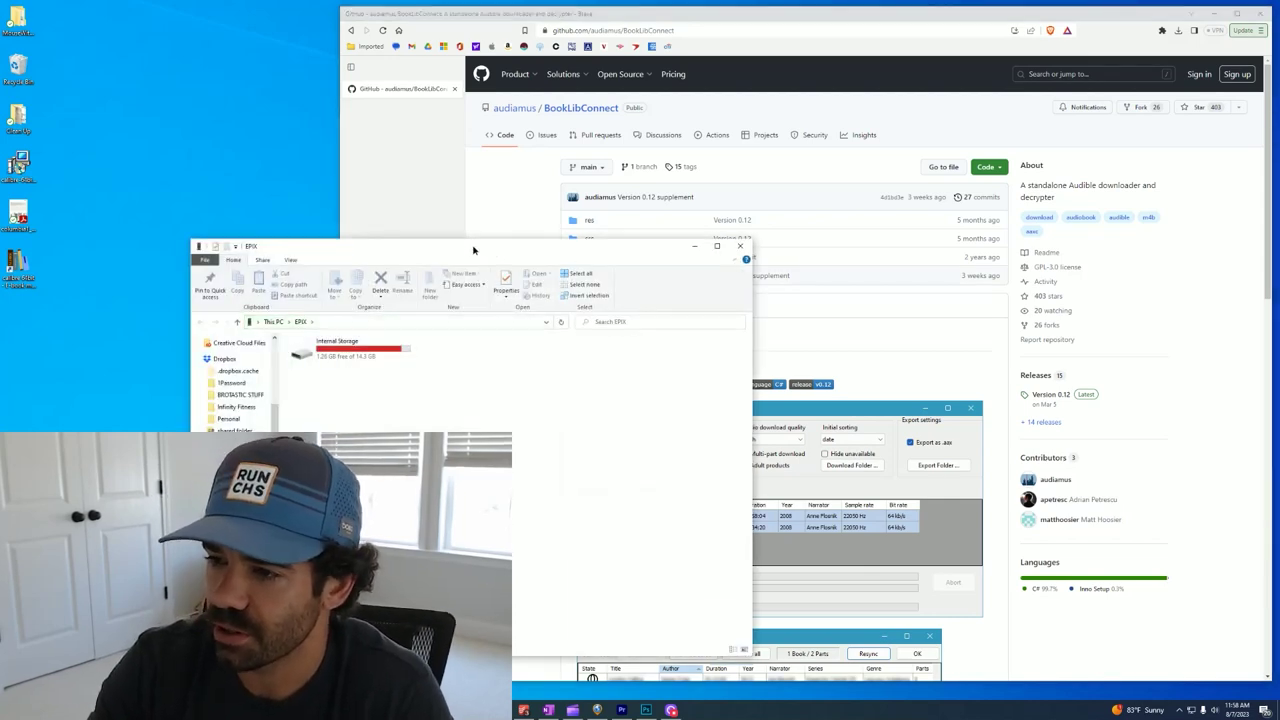
drag(479, 247, 390, 247)
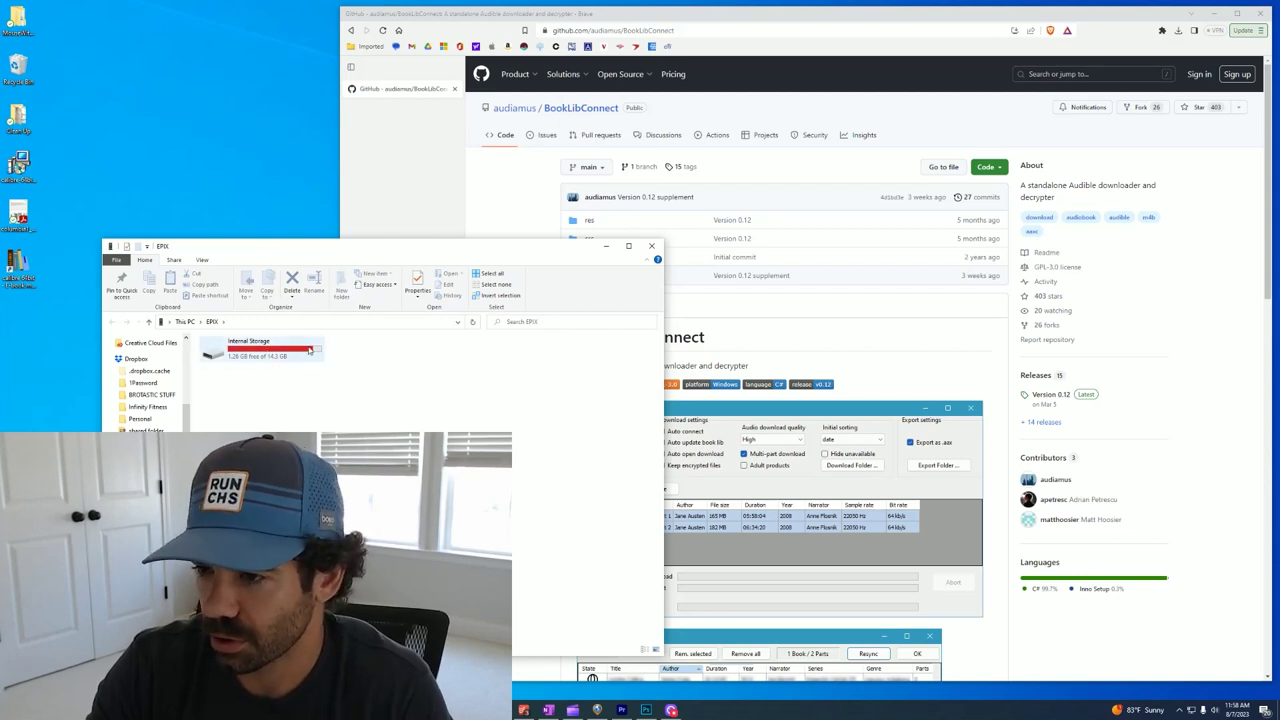
click(604, 245)
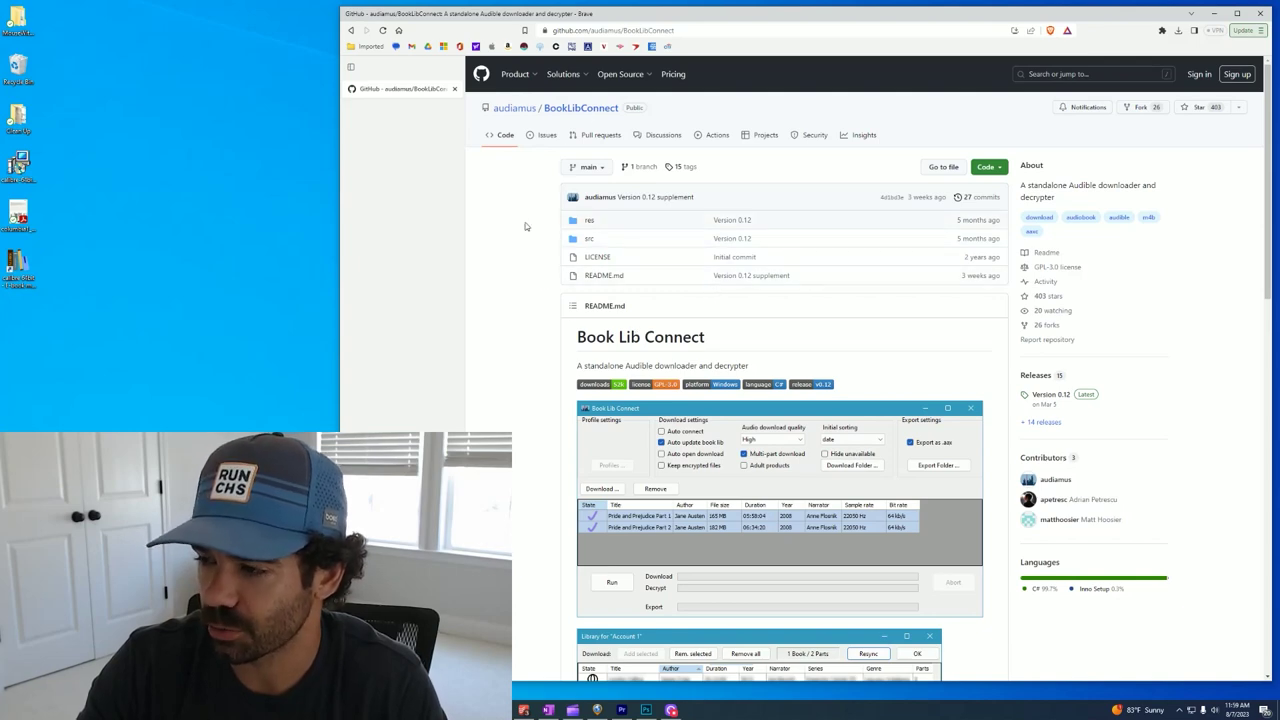
scroll(538, 290, down, 1)
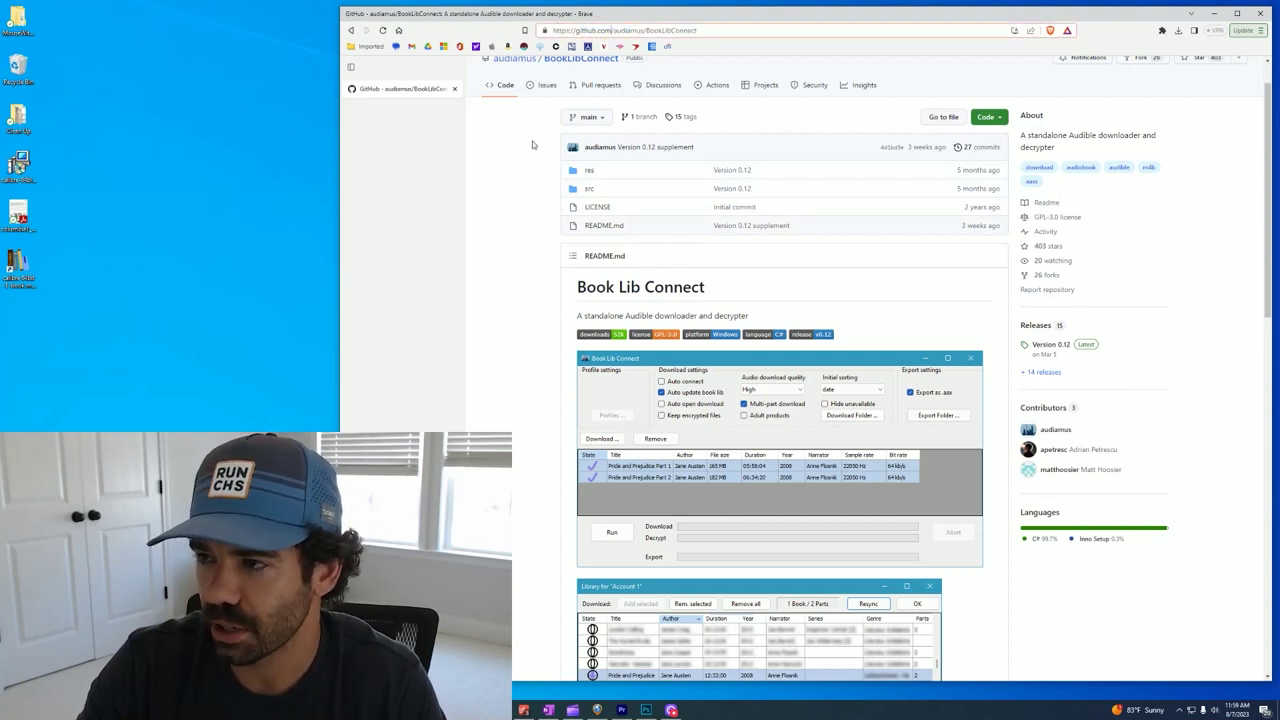
scroll(529, 255, up, 1)
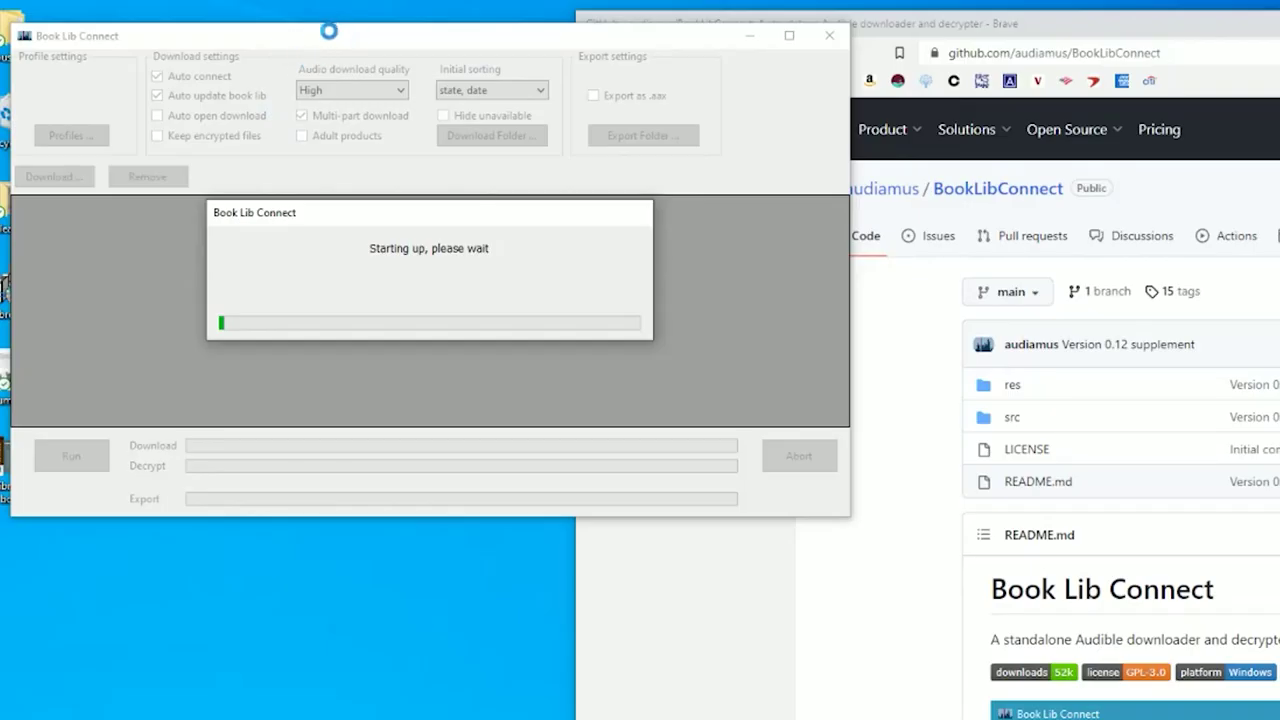
- Open Profiles, add a new profile and set its region/domain to United States
drag(329, 34, 969, 184)
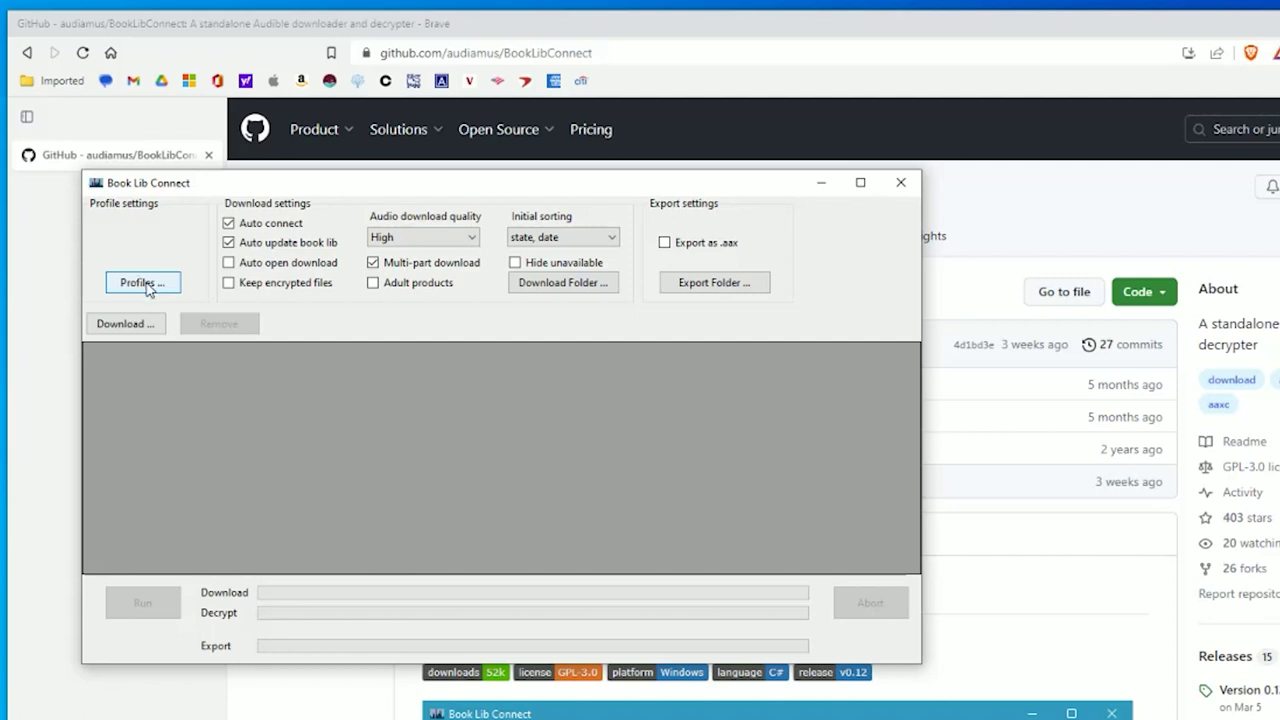
click(143, 283)
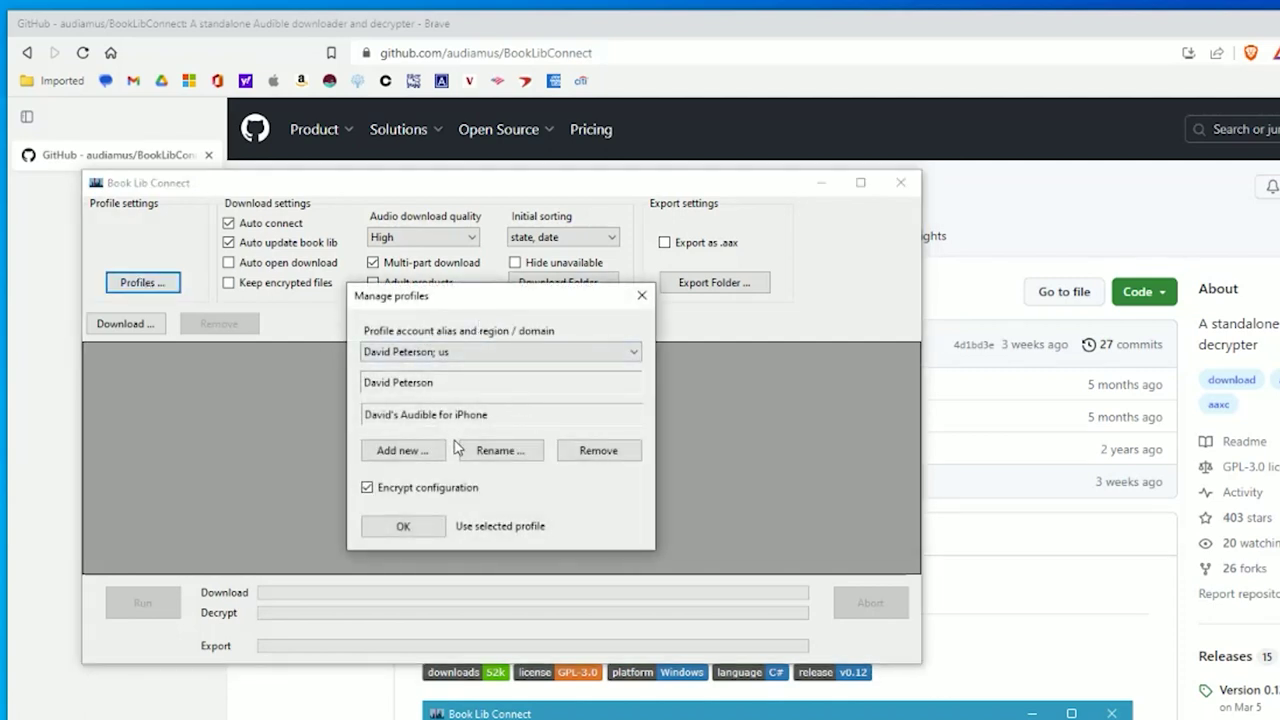
click(403, 451)
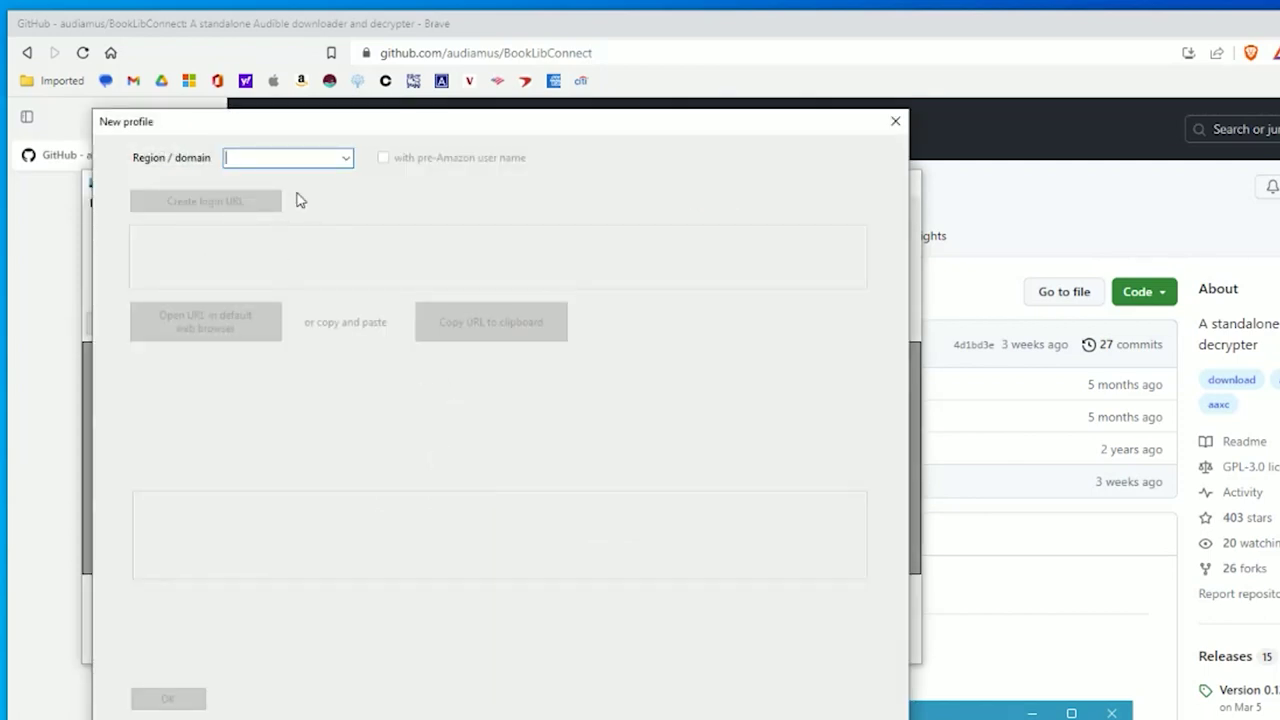
click(347, 160)
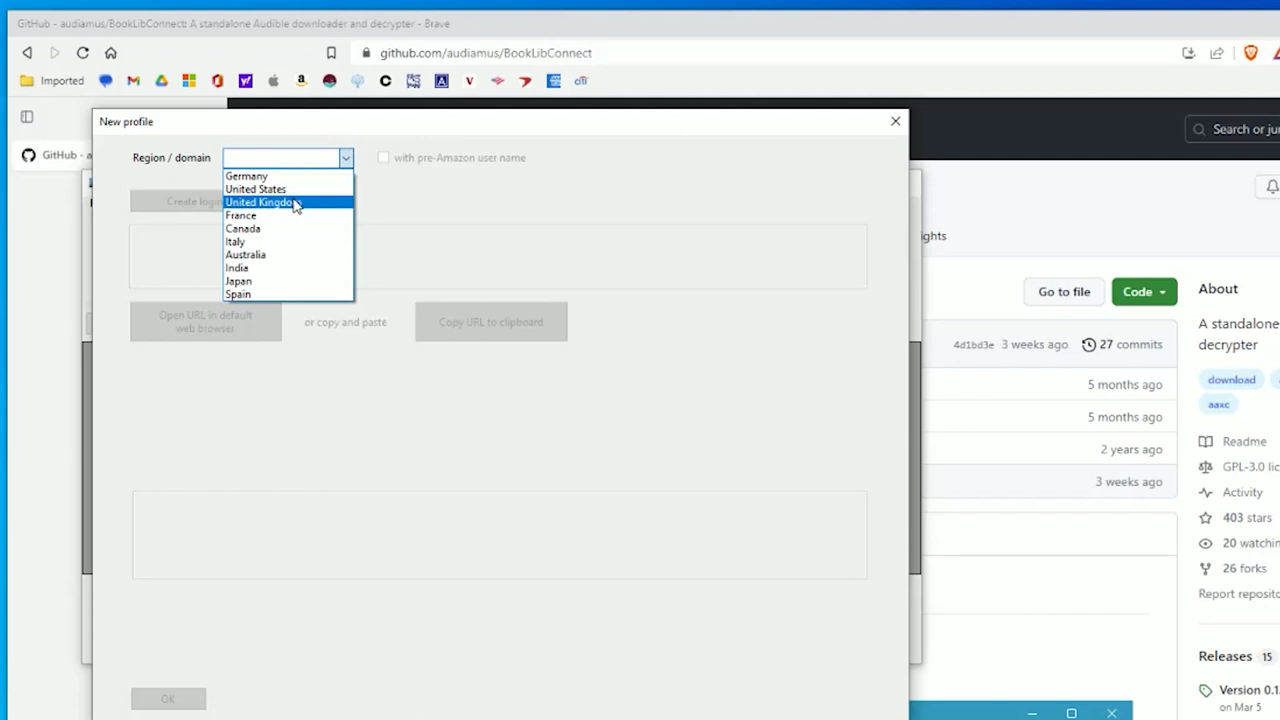
click(297, 192)
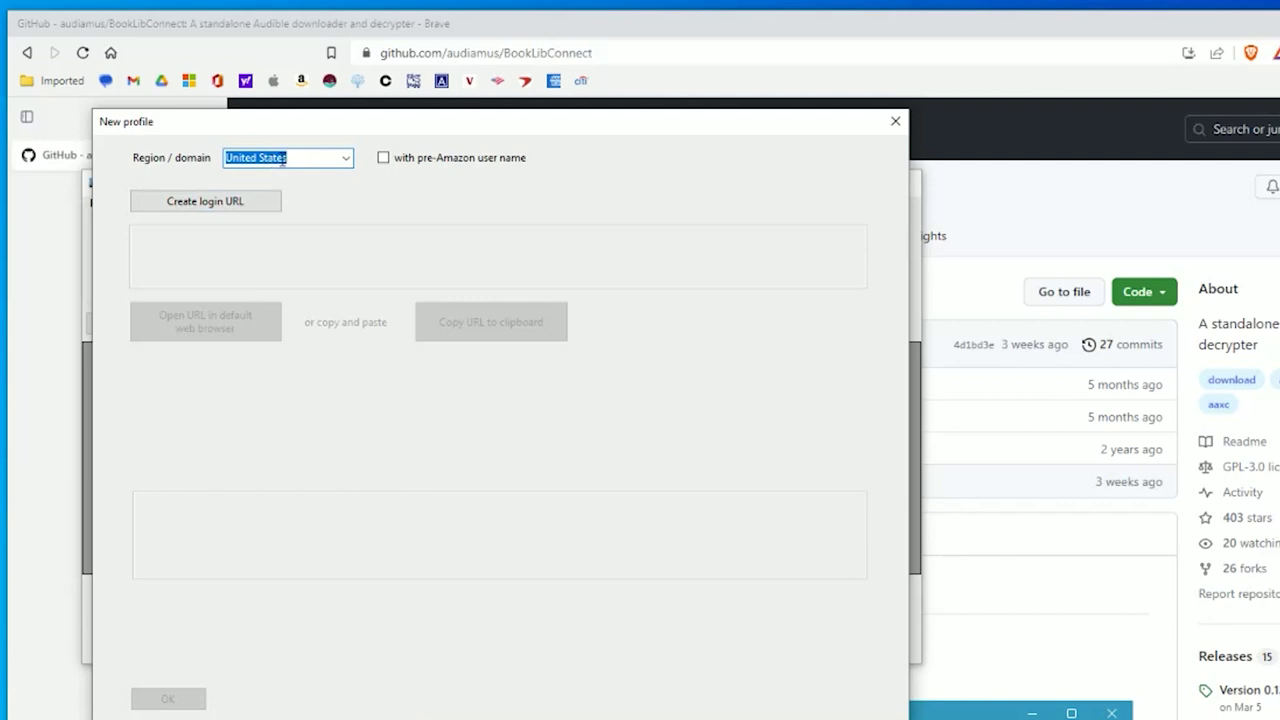
- Generate the United States login URL, acknowledge the existing-profile warning, and copy the URL
click(229, 209)
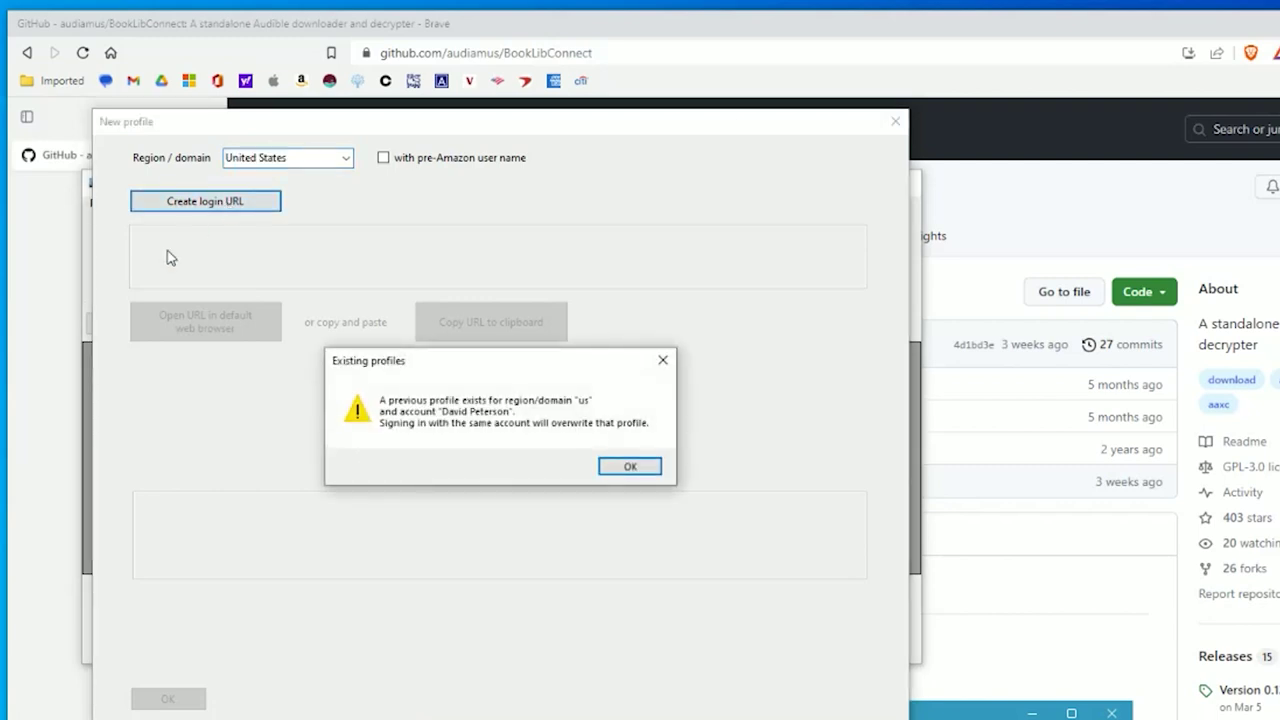
click(633, 467)
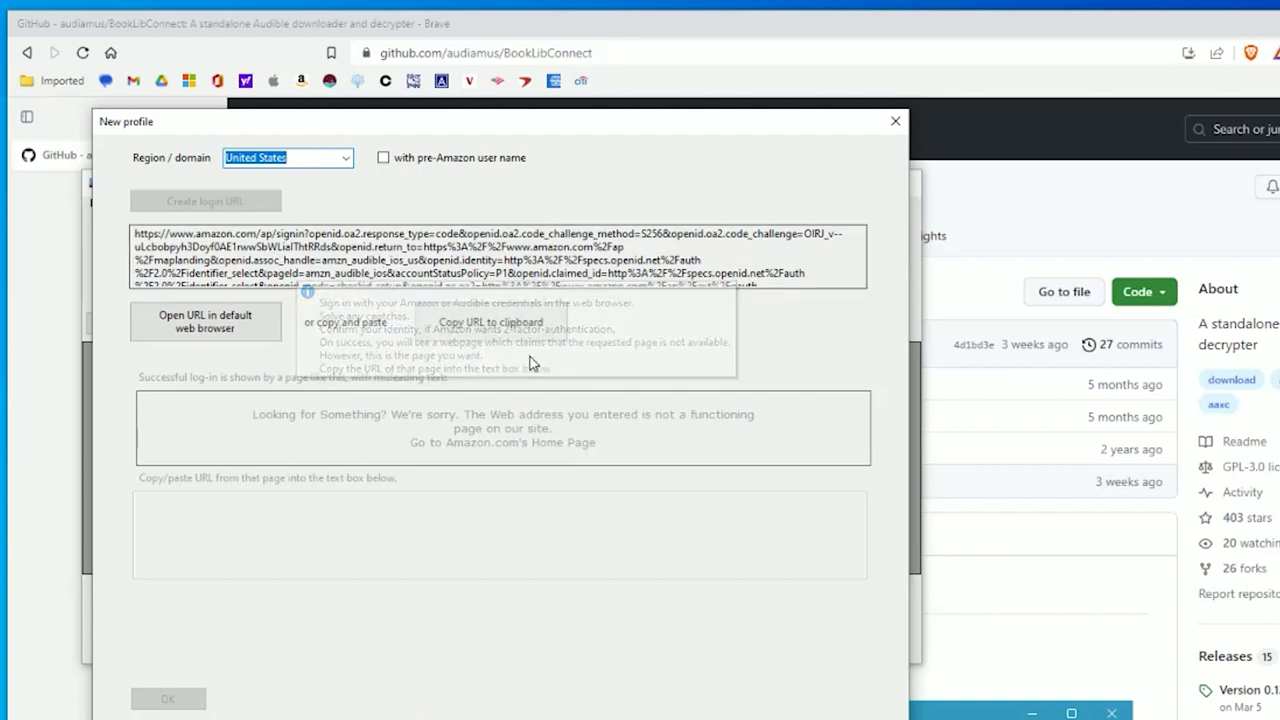
click(507, 330)
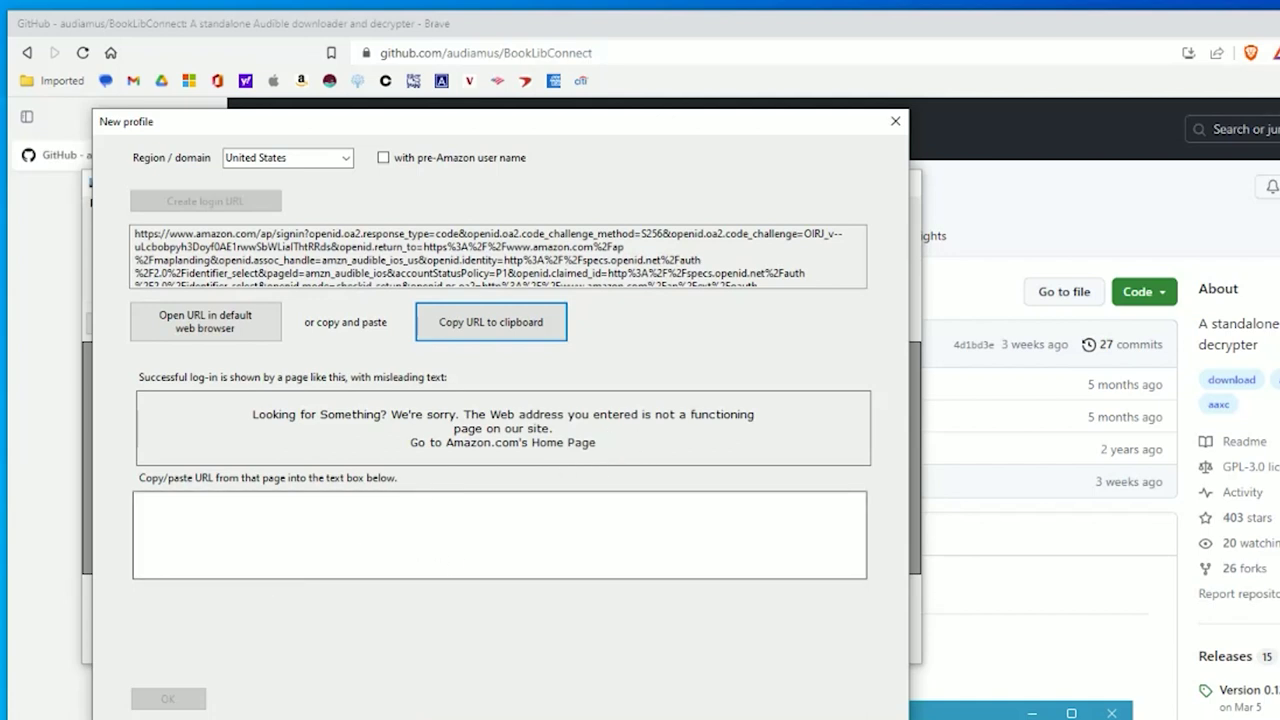
- Load the copied login URL in a new Brave tab and continue the Audible sign-in
key(alt+Tab)
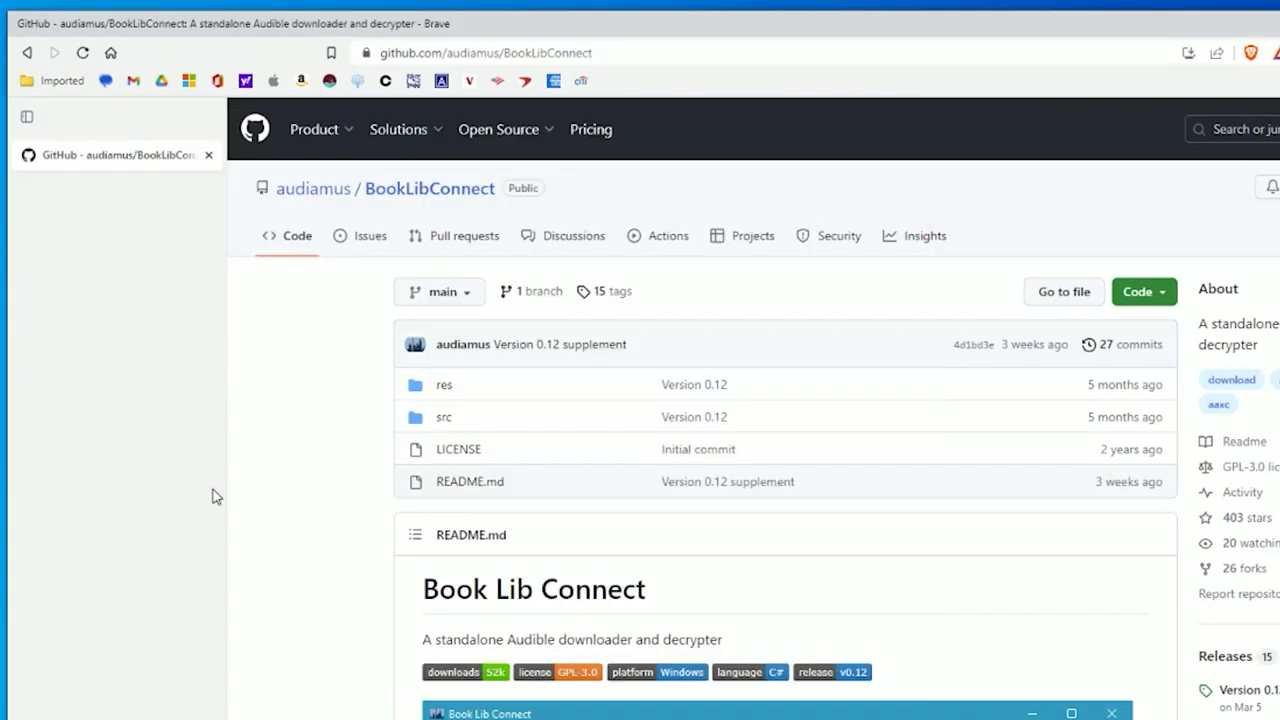
key(ctrl+t)
right_click(405, 55)
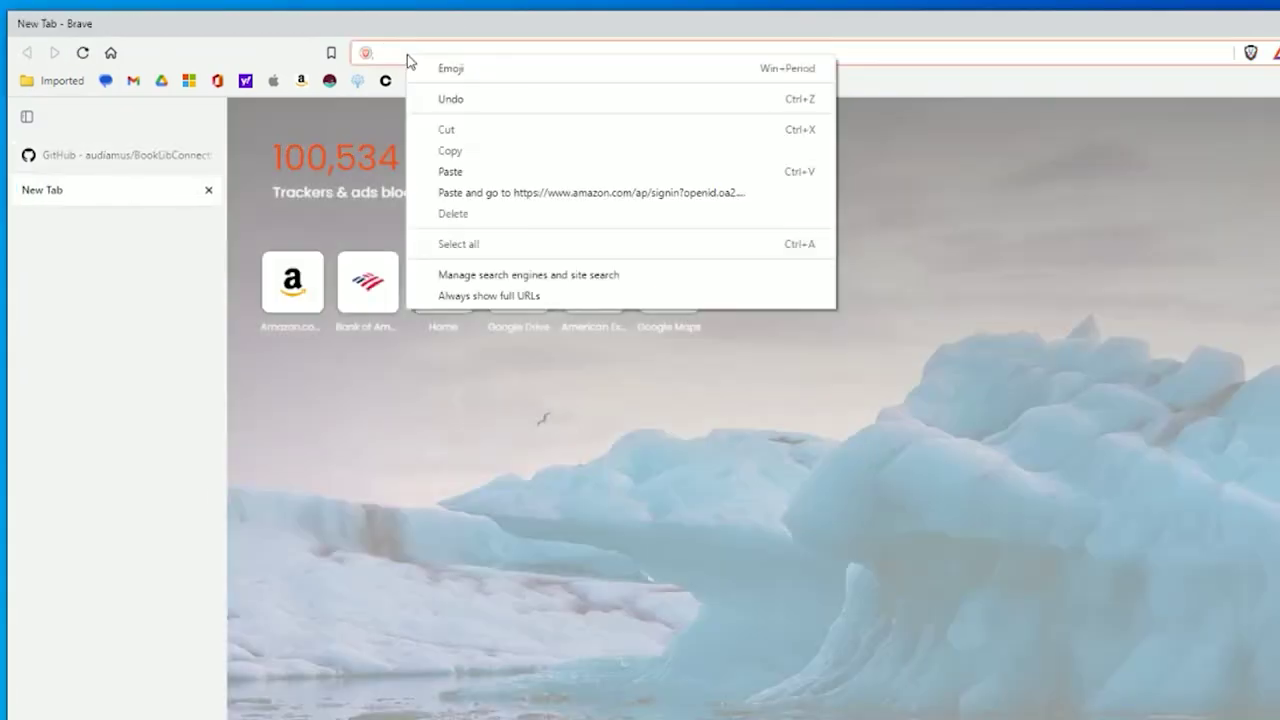
click(603, 110)
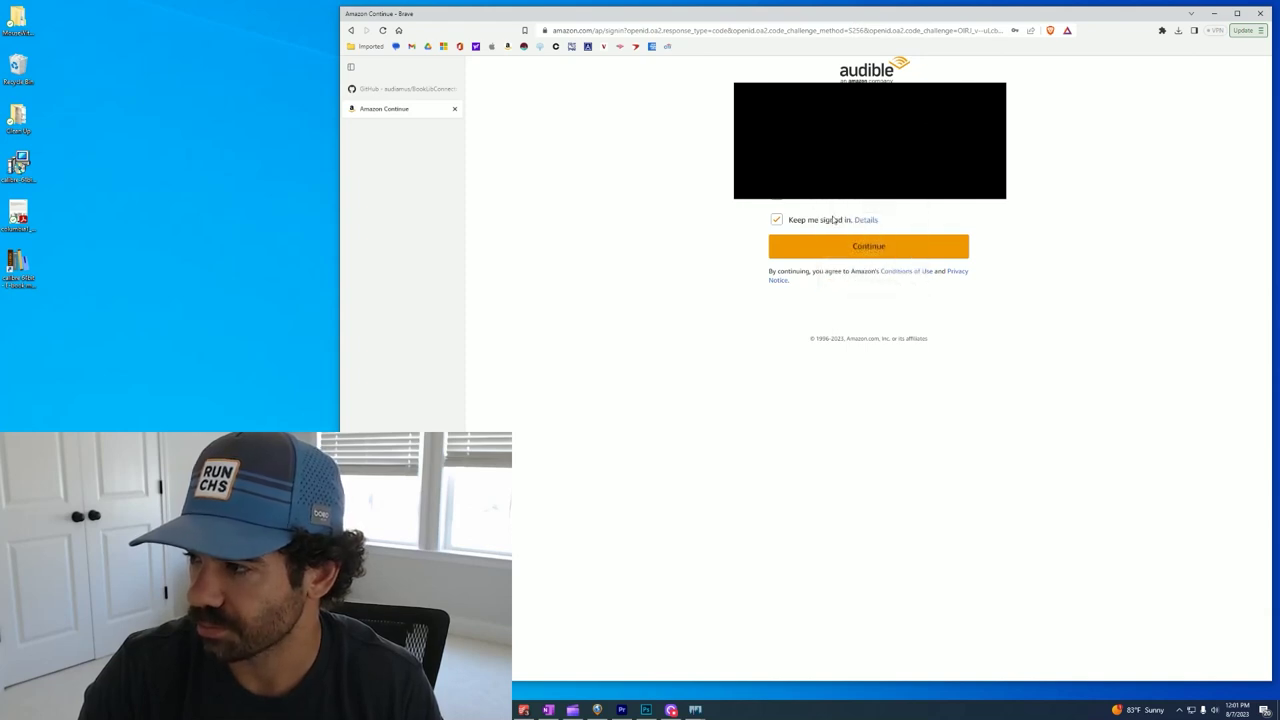
click(871, 252)
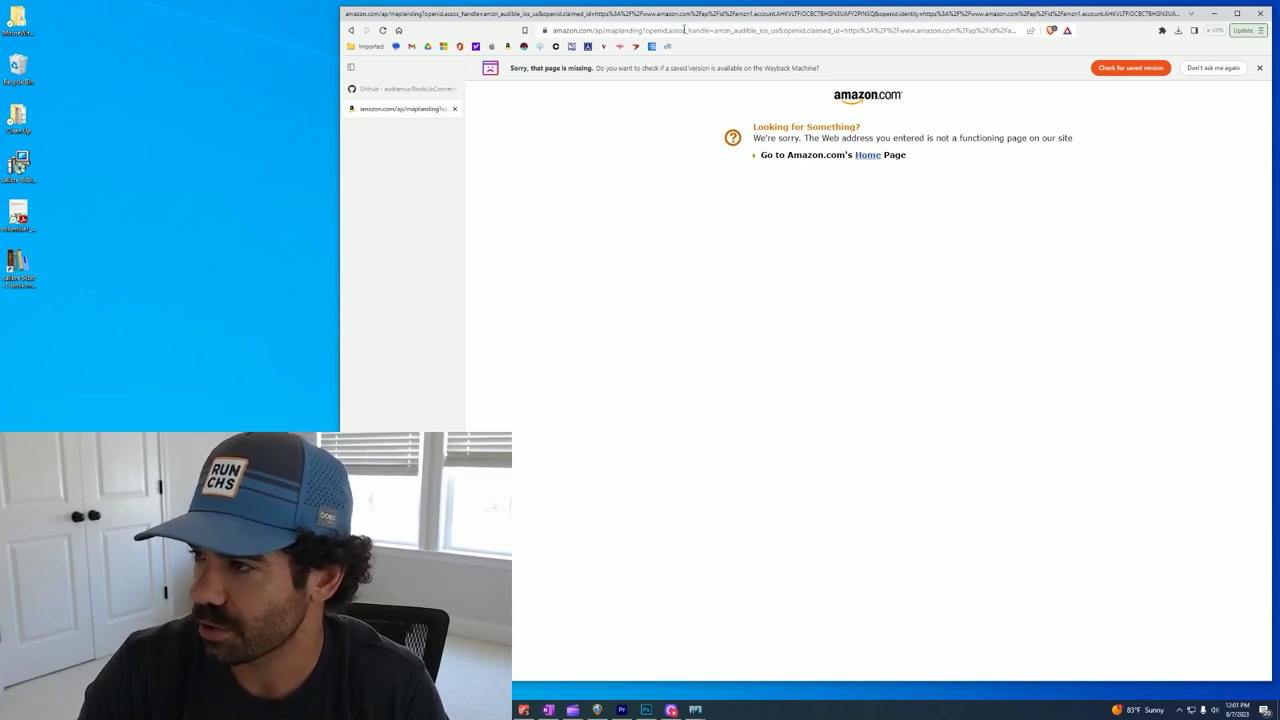
- Copy the resulting Amazon redirect address from the address bar
click(684, 31)
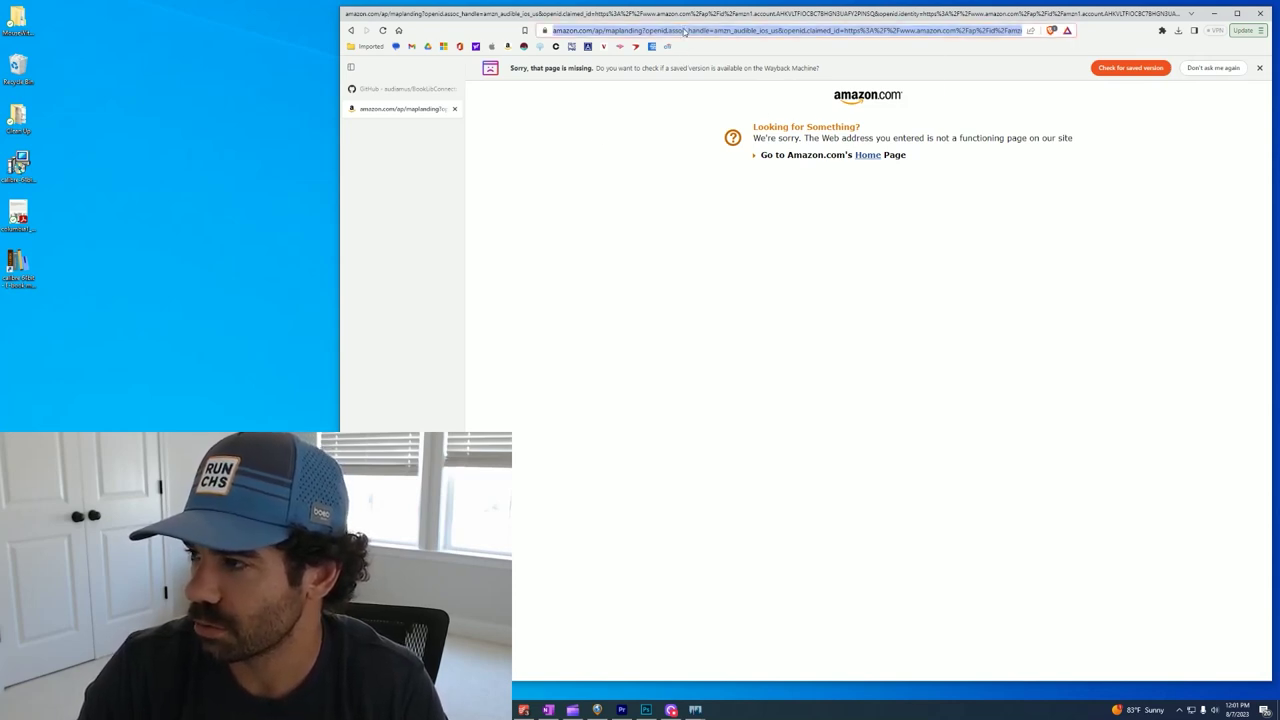
right_click(685, 32)
click(710, 99)
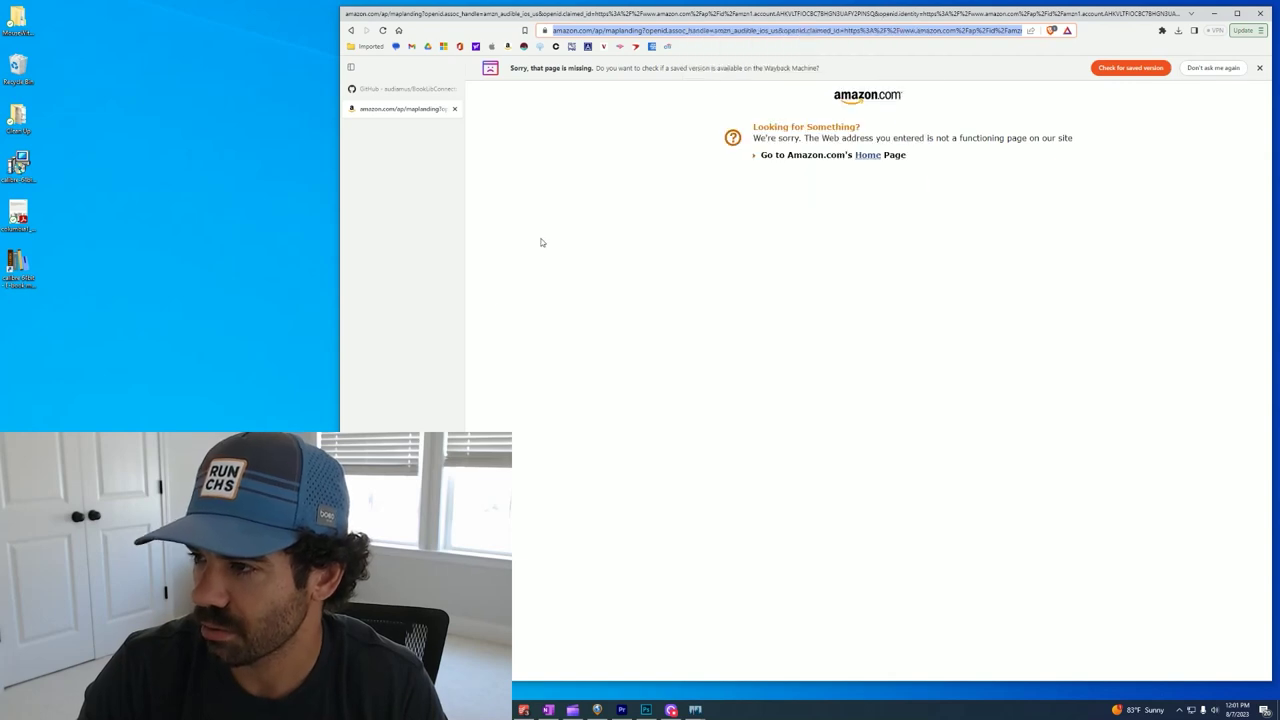
click(695, 710)
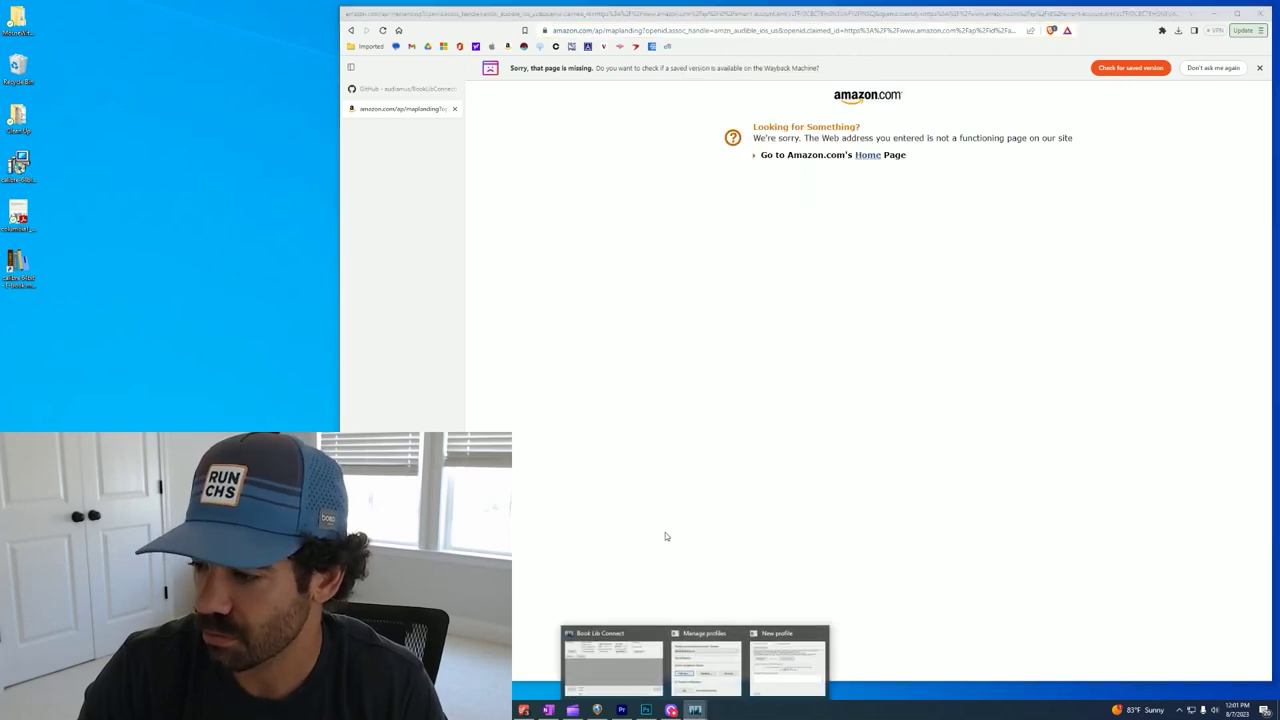
- Paste the redirect URL into the New profile form, confirm, and use the new US profile
click(791, 672)
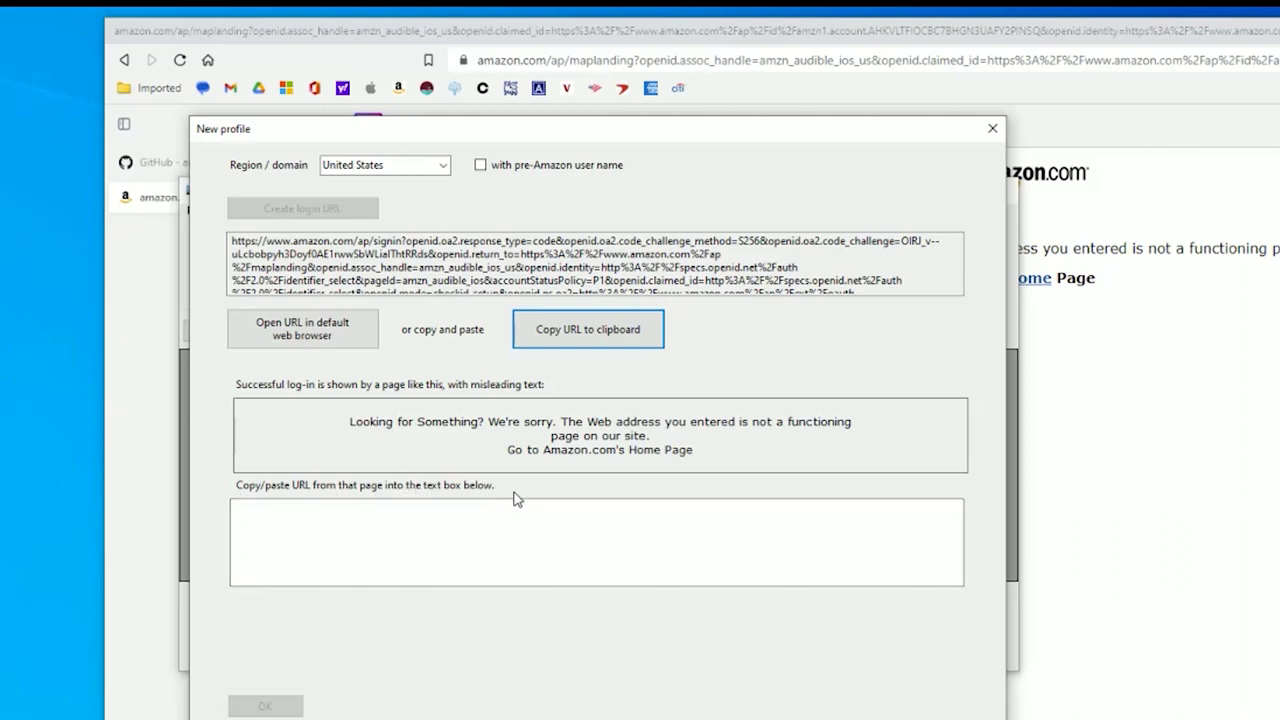
click(380, 528)
right_click(380, 530)
click(423, 603)
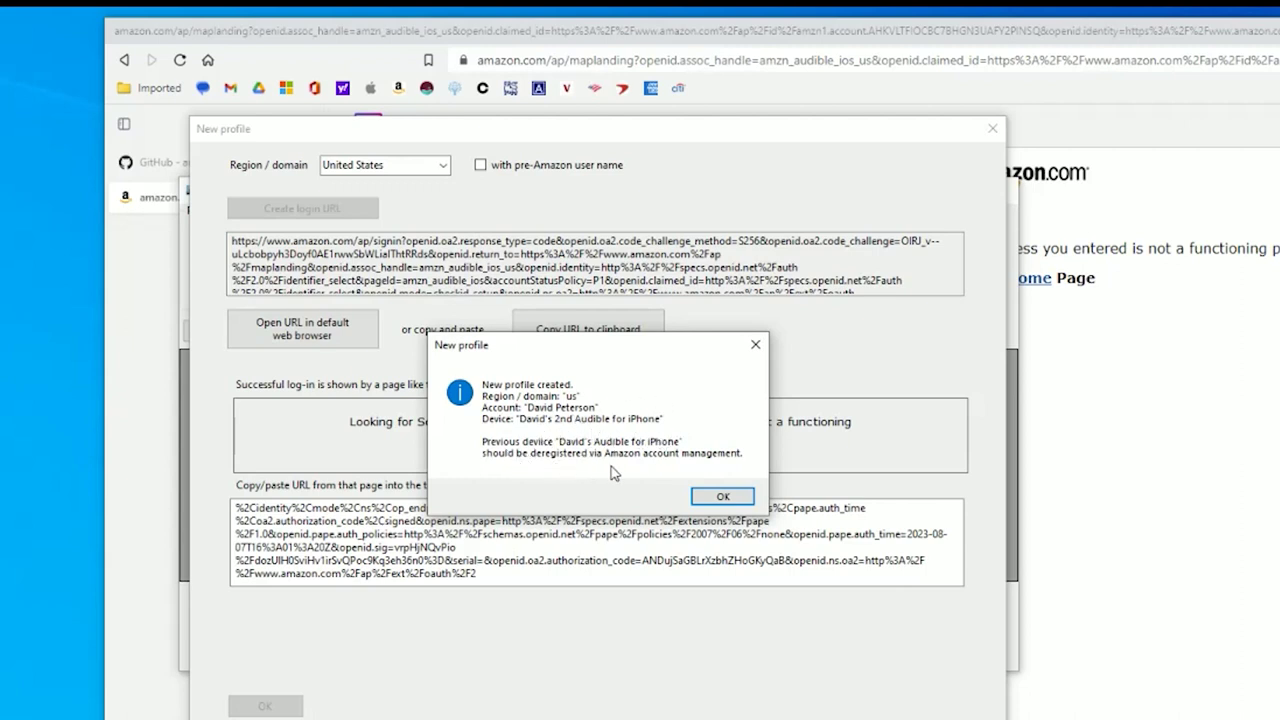
click(723, 498)
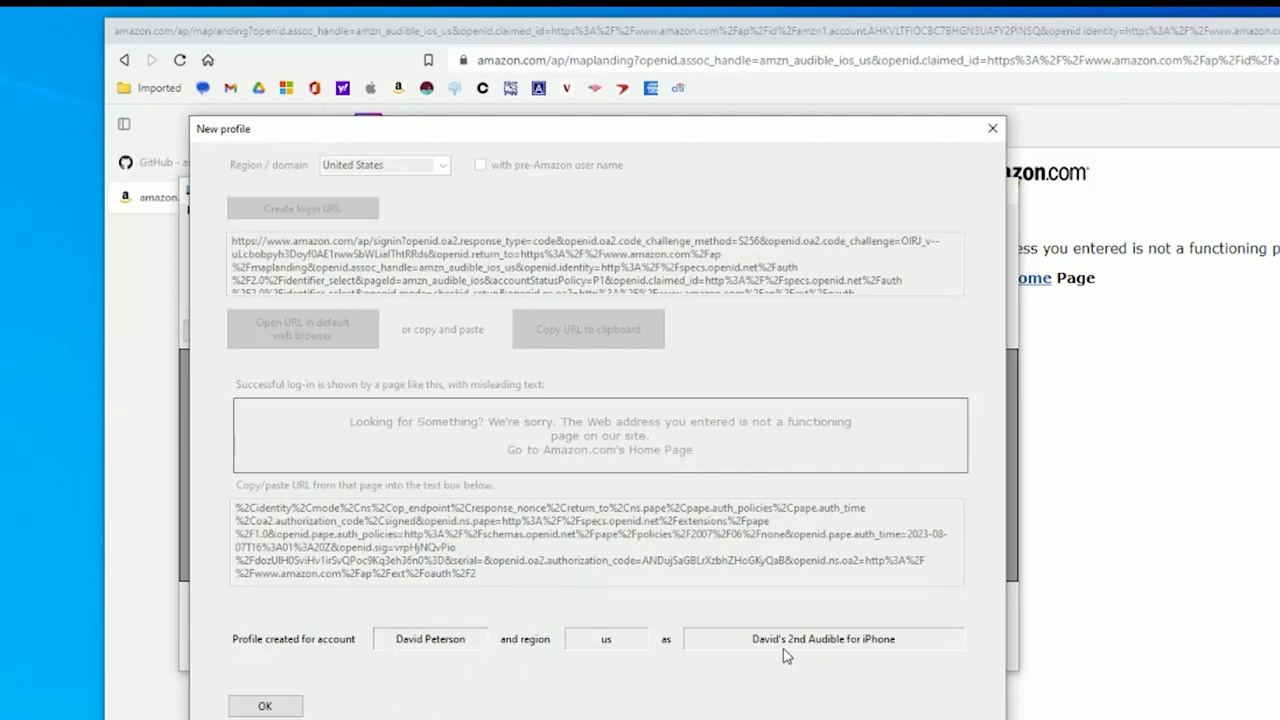
click(259, 705)
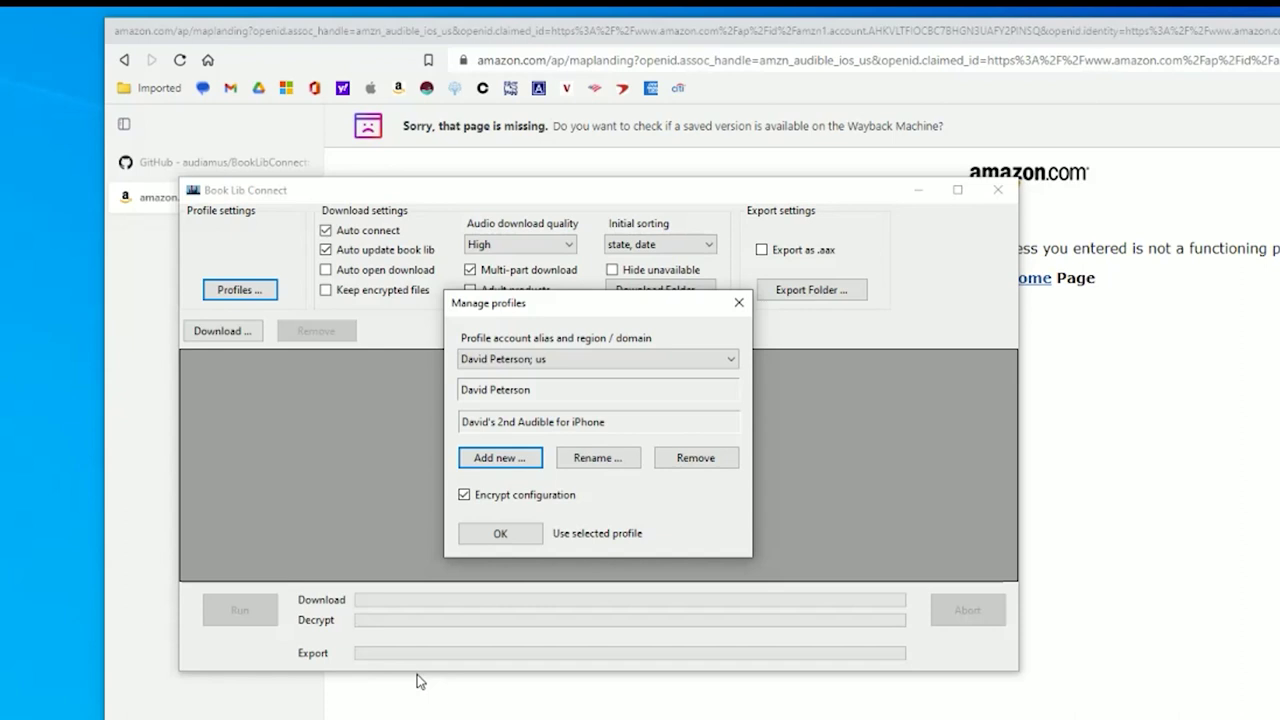
click(501, 534)
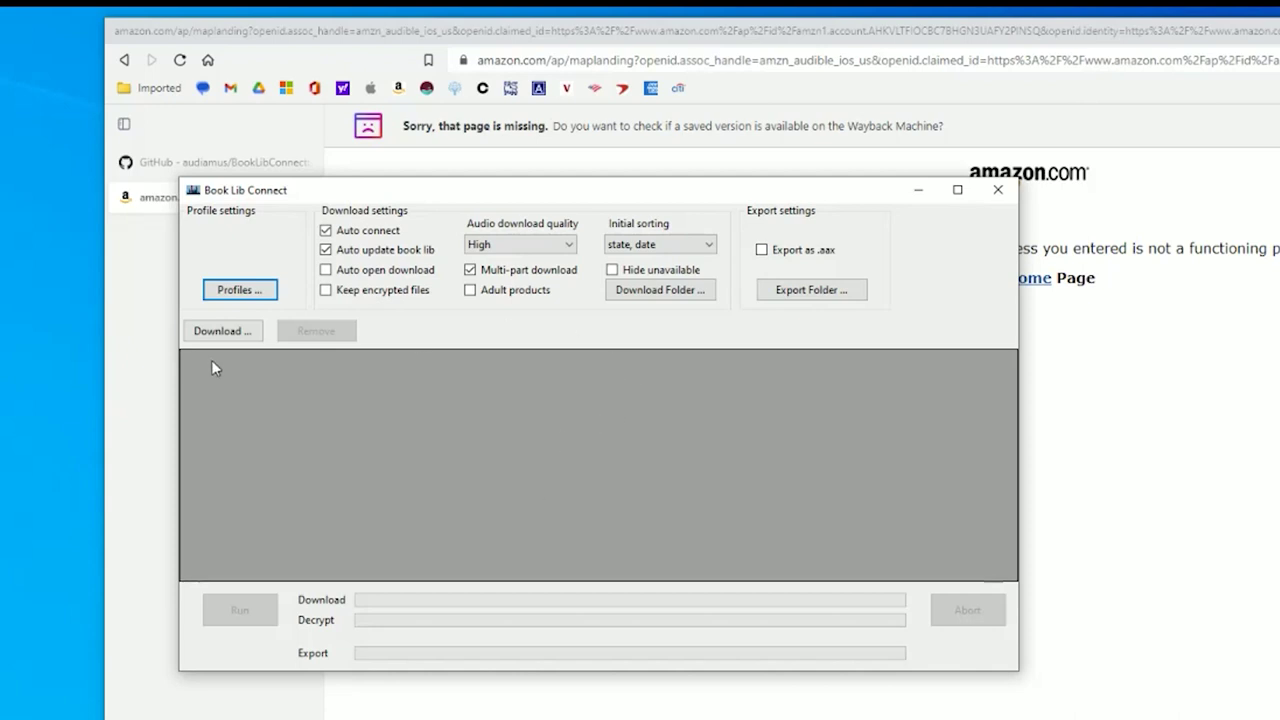
- Open the account's audiobook library, scroll to the end, and select Dragon Blood - Omnibus
click(226, 336)
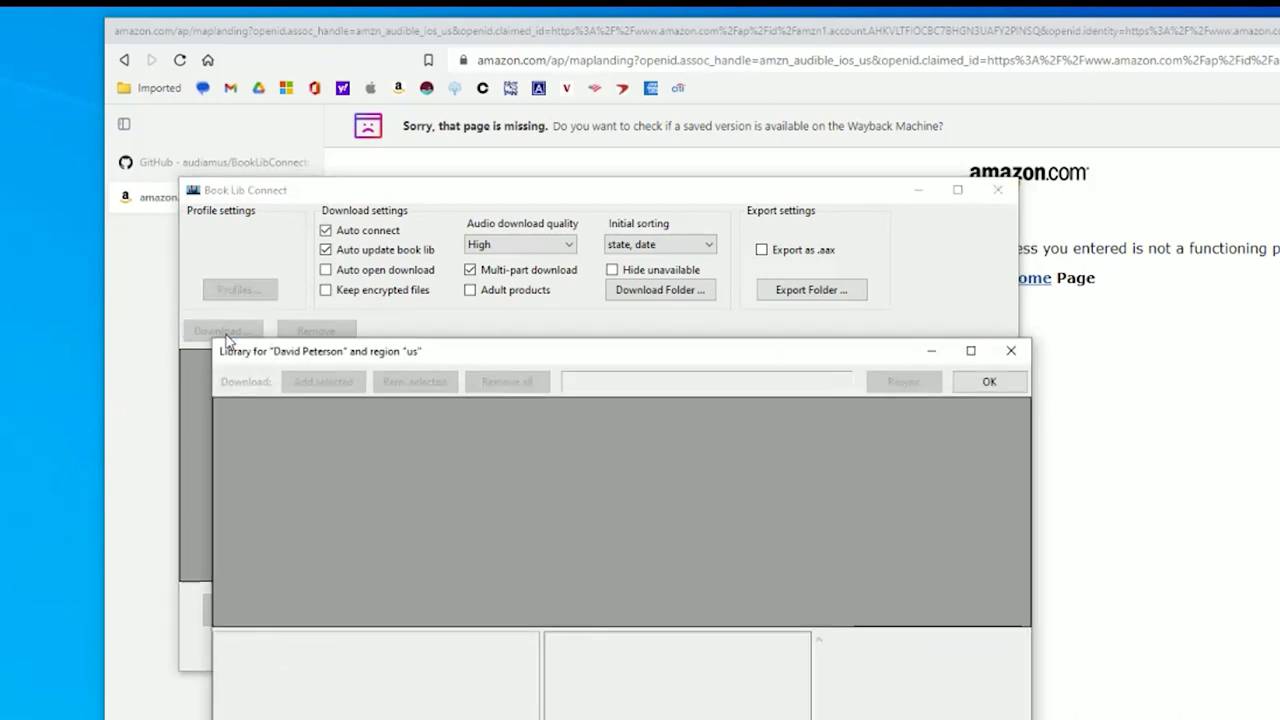
drag(487, 354, 460, 339)
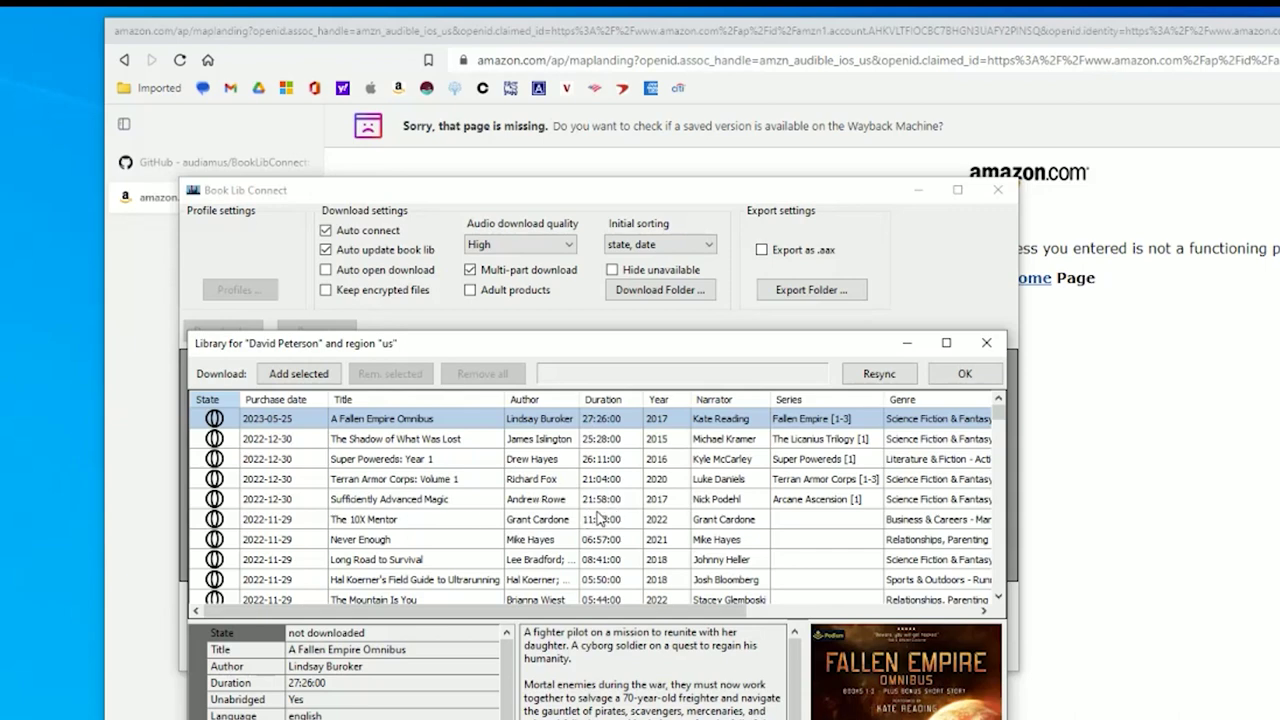
scroll(866, 462, down, 15)
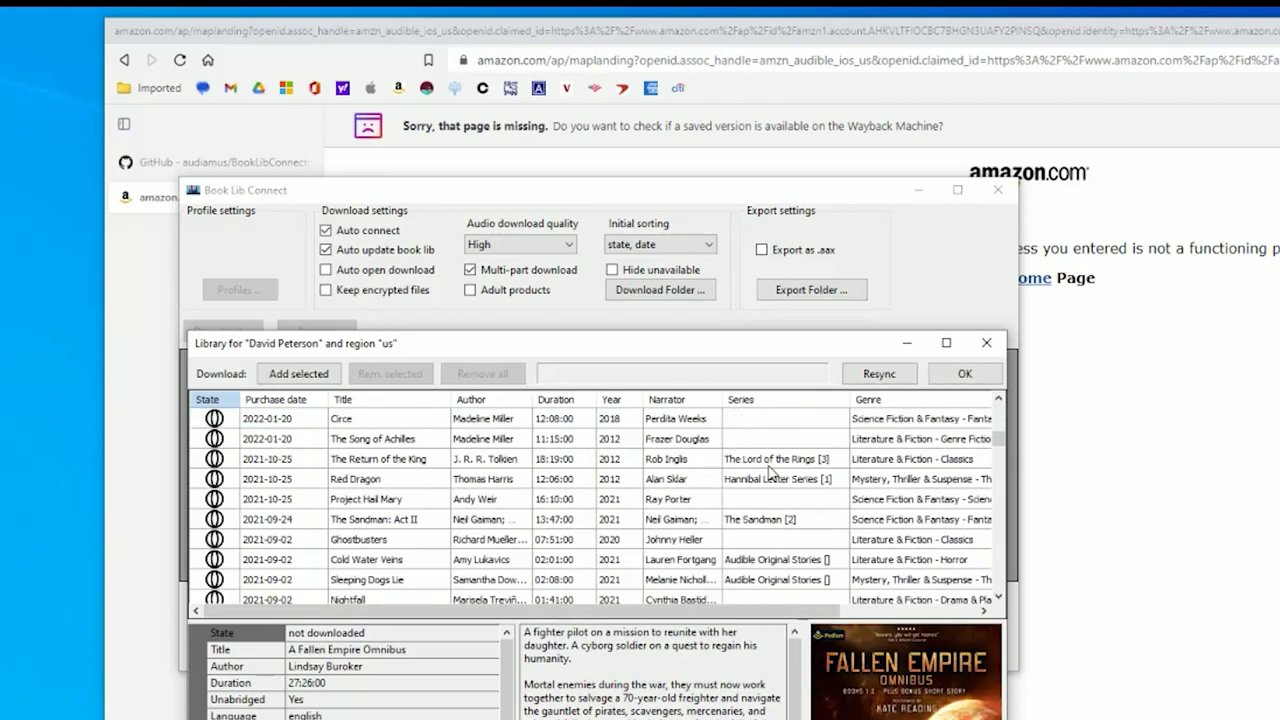
scroll(775, 440, down, 10)
scroll(800, 450, up, 12)
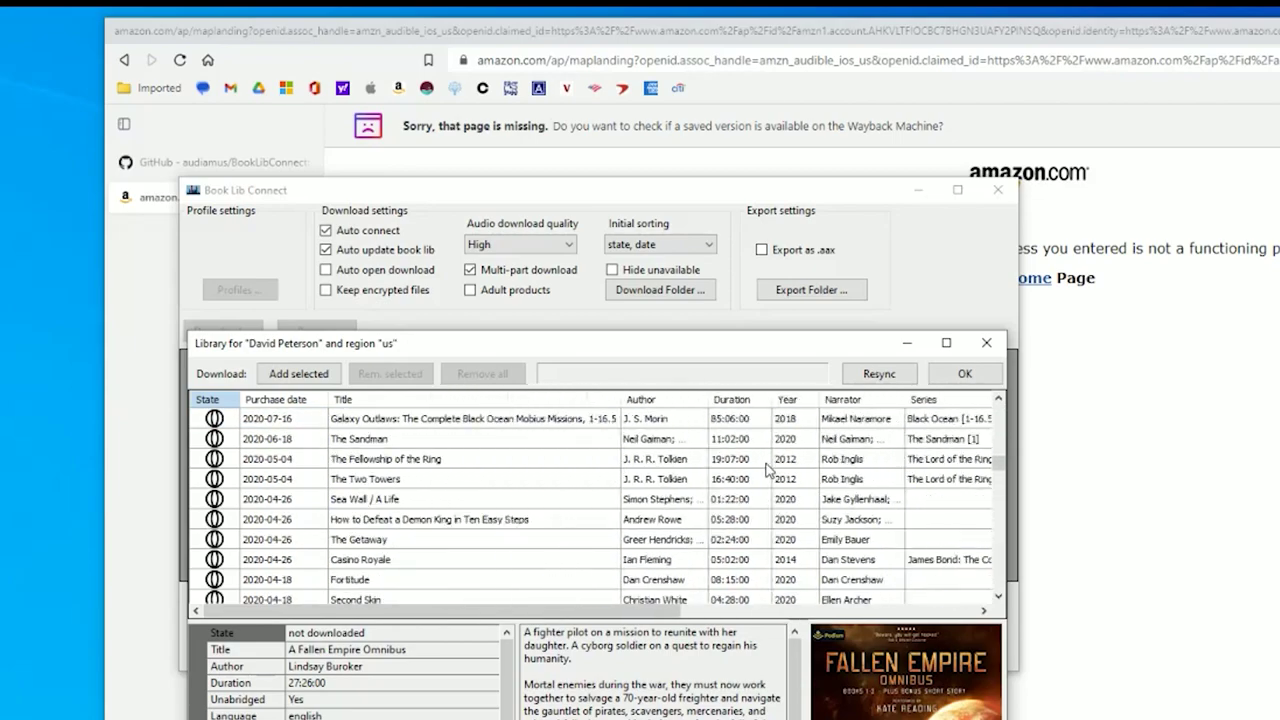
drag(998, 447, 1000, 405)
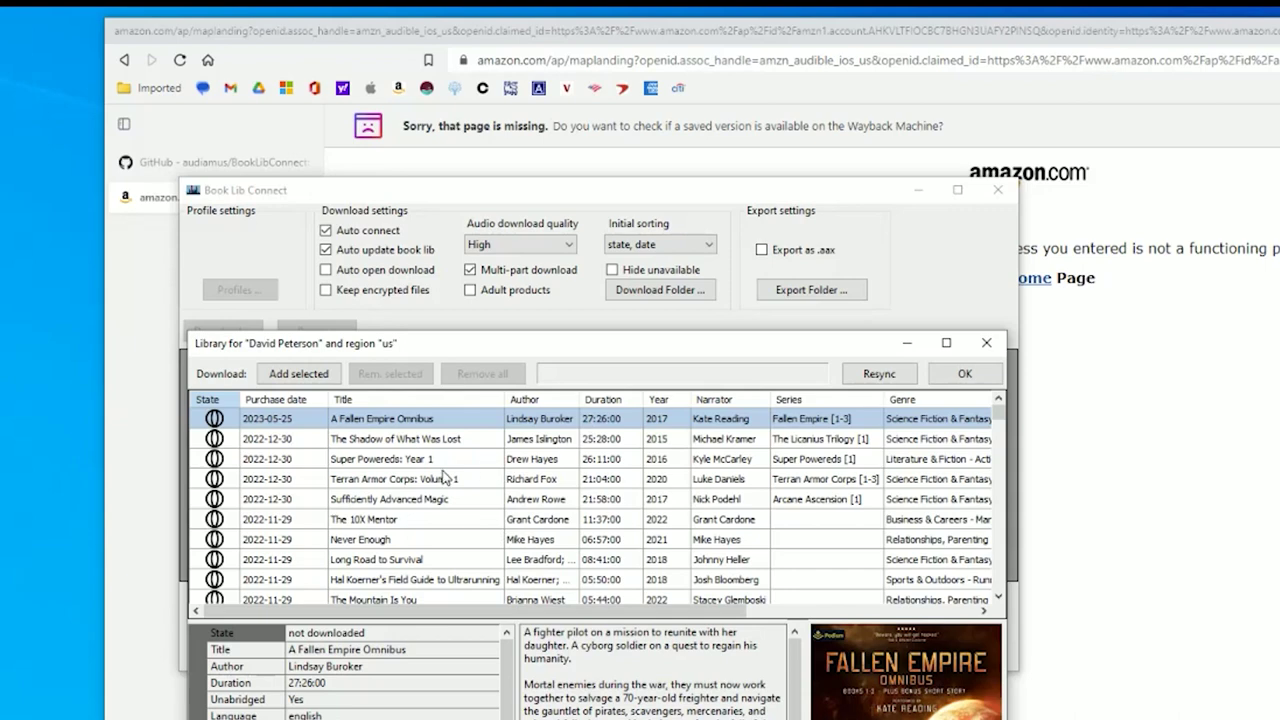
scroll(437, 495, down, 4)
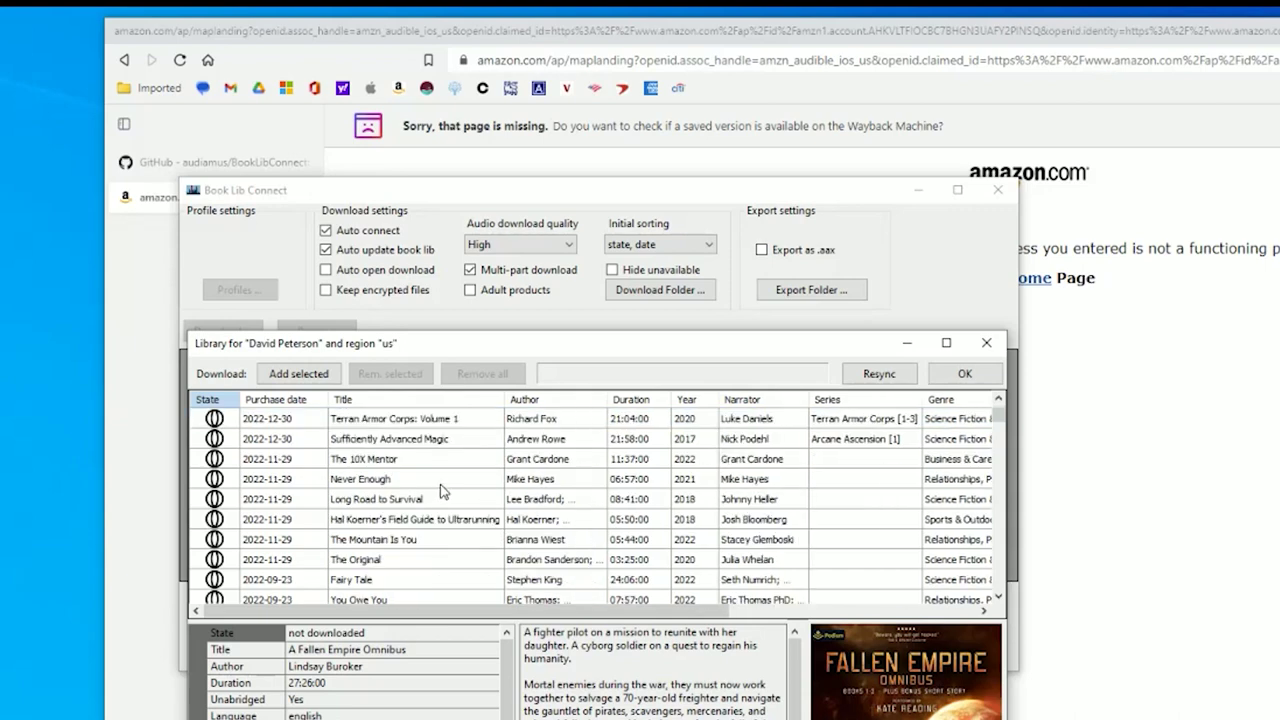
scroll(443, 490, down, 1)
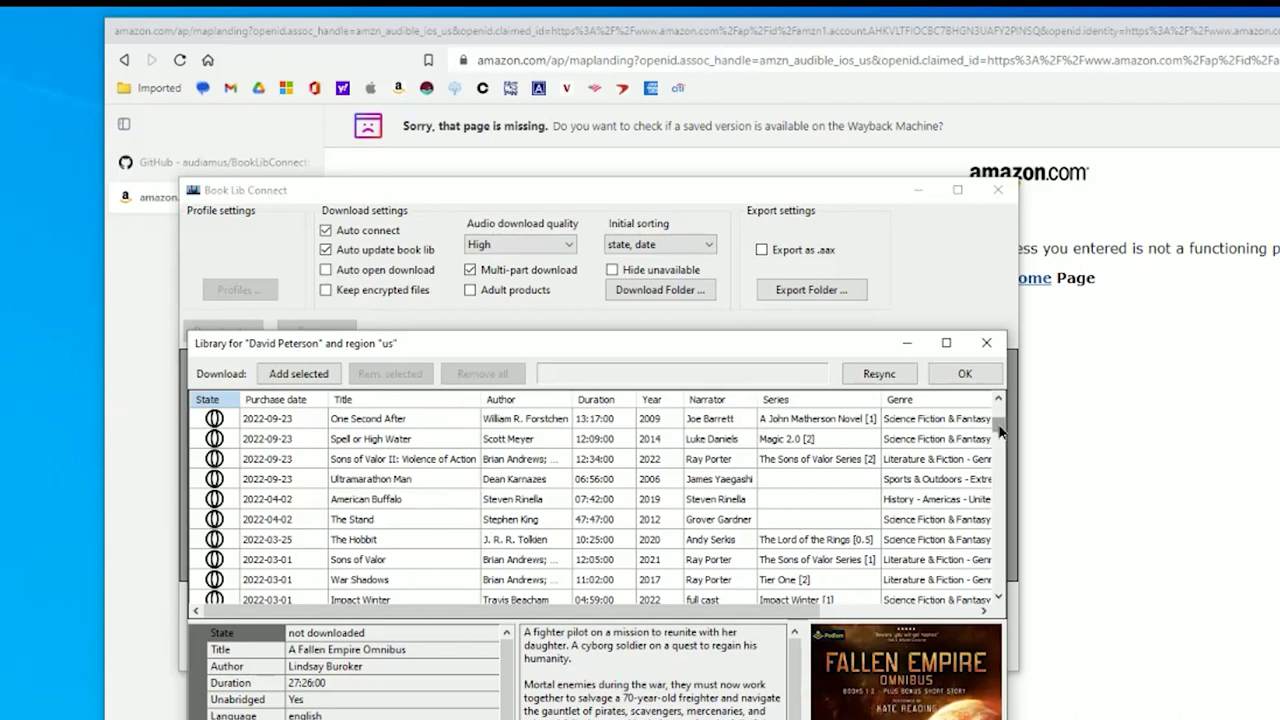
drag(1000, 430, 1010, 610)
click(438, 548)
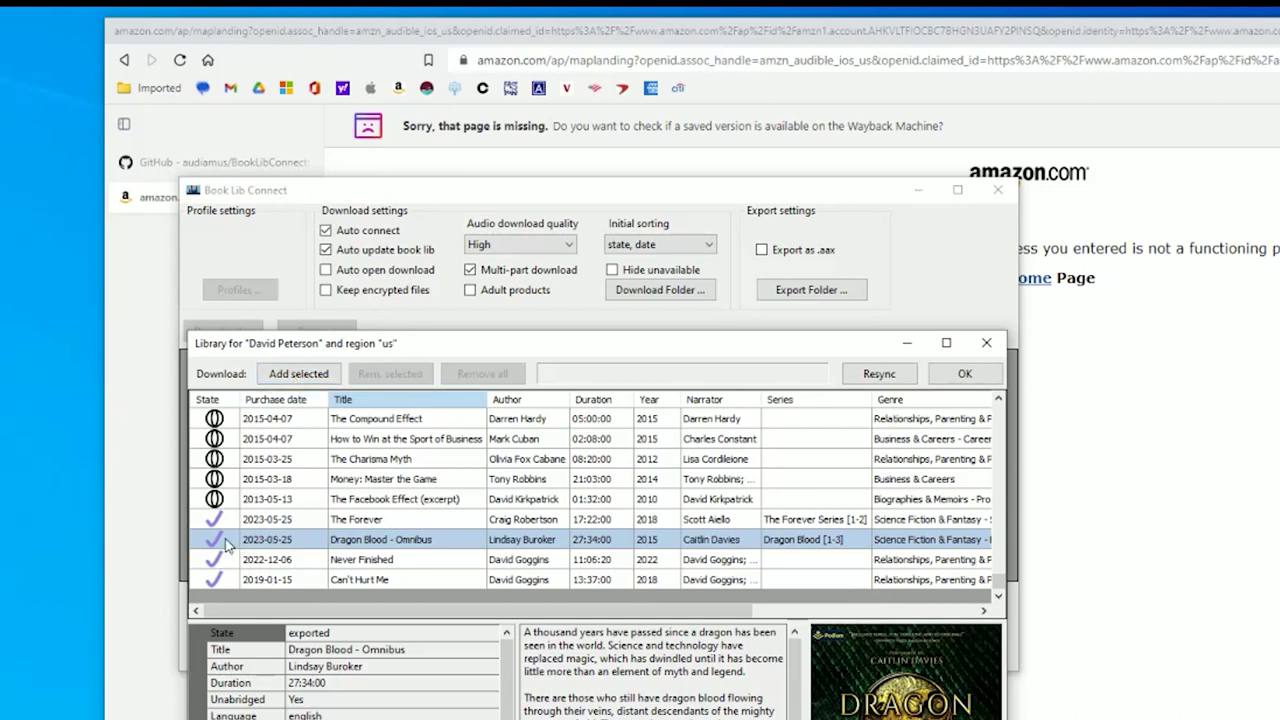
- Add Dragon Blood - Omnibus to the main list and select its third part
click(298, 373)
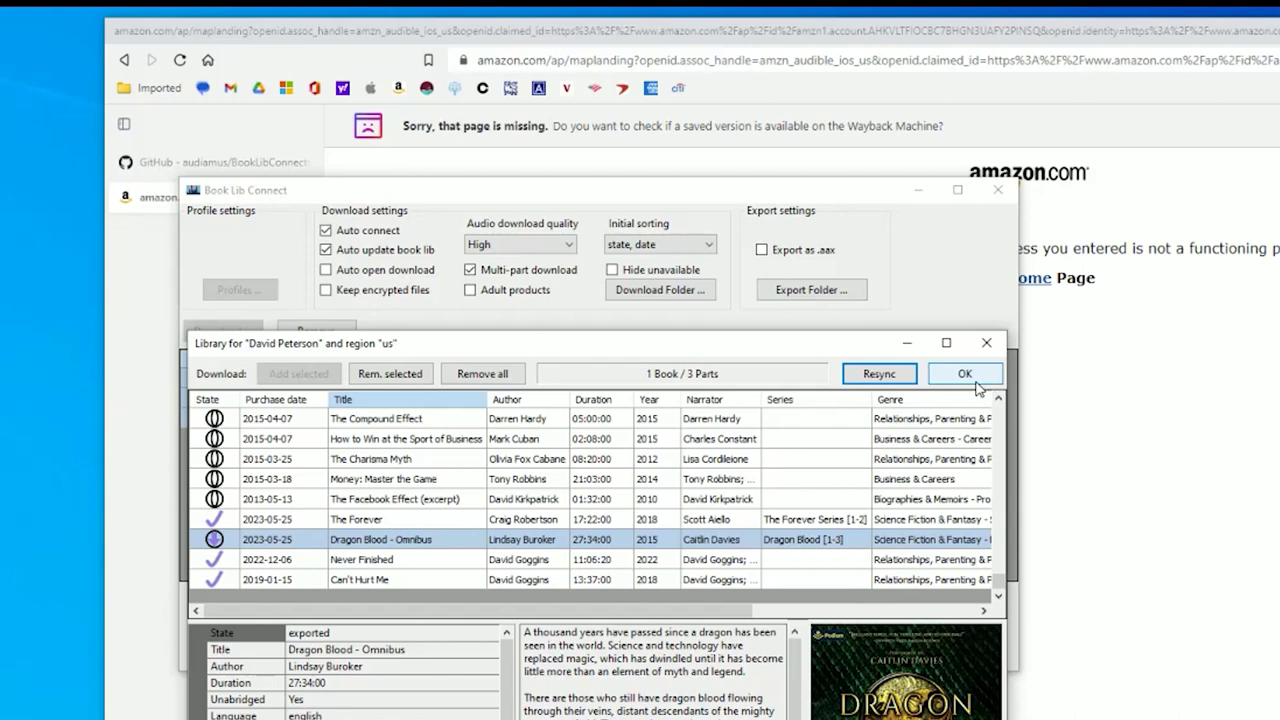
click(972, 376)
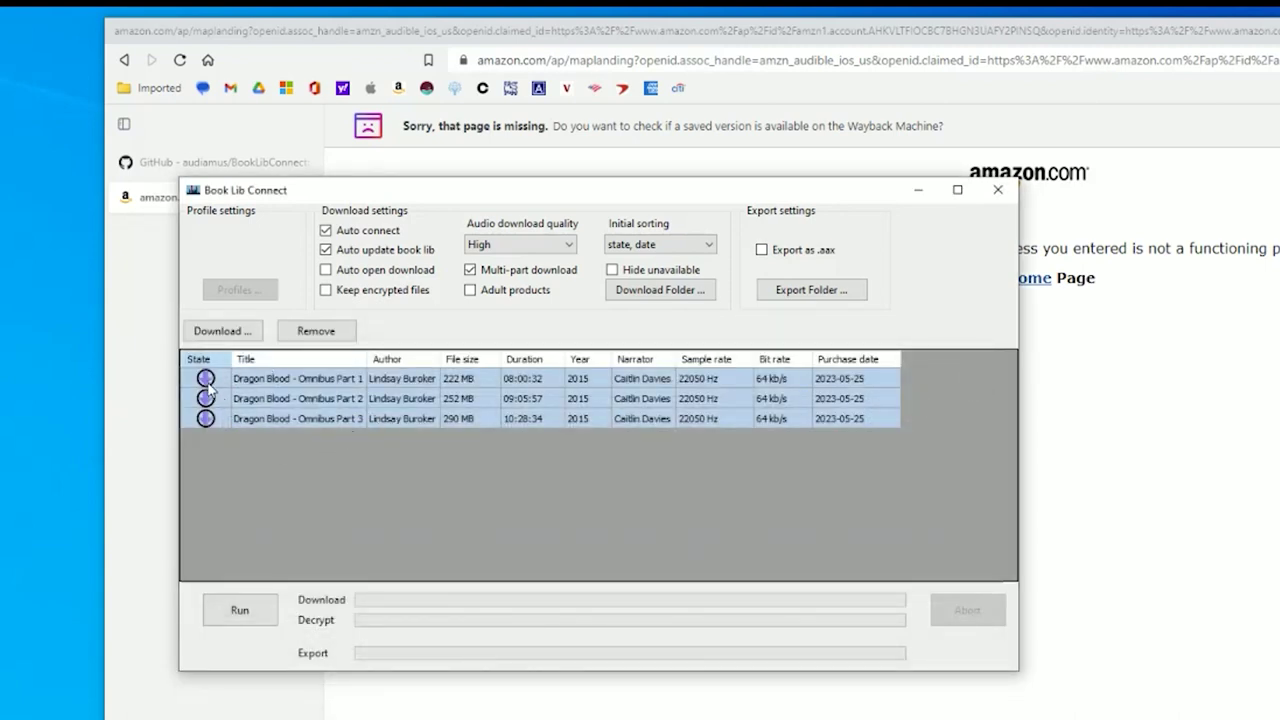
click(207, 420)
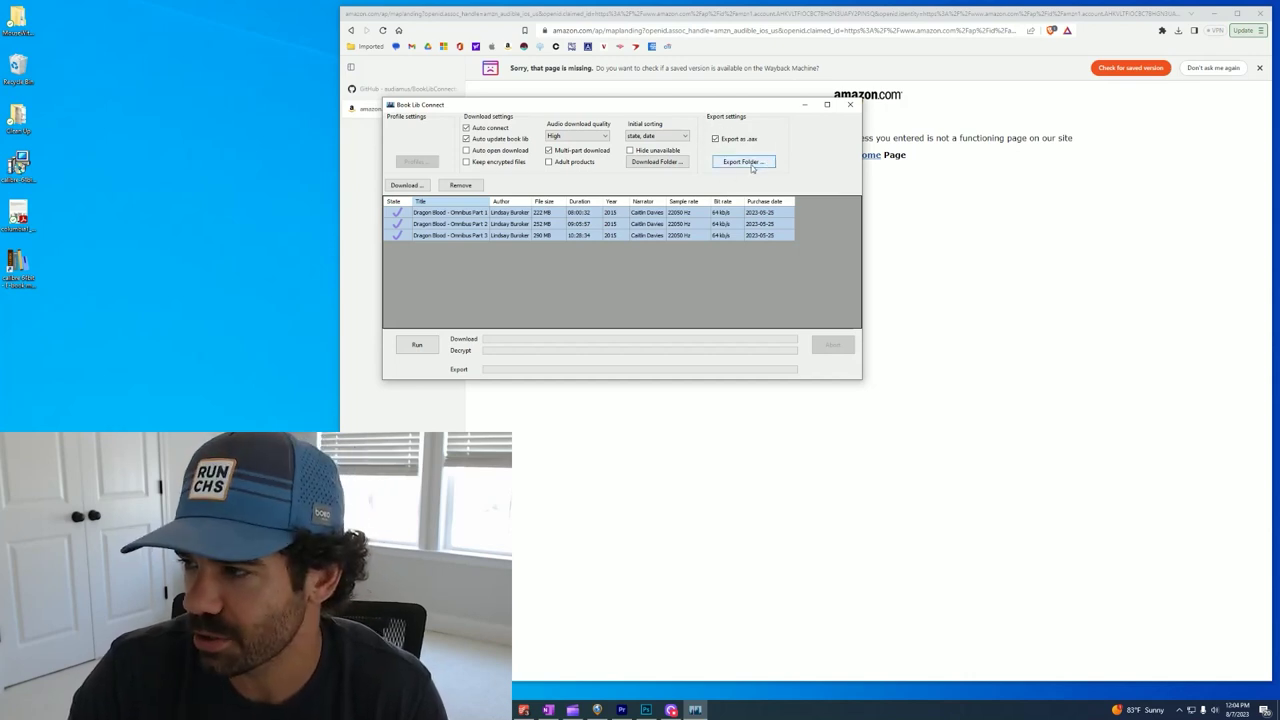
- Check the export folder location and cancel without changing it
click(750, 164)
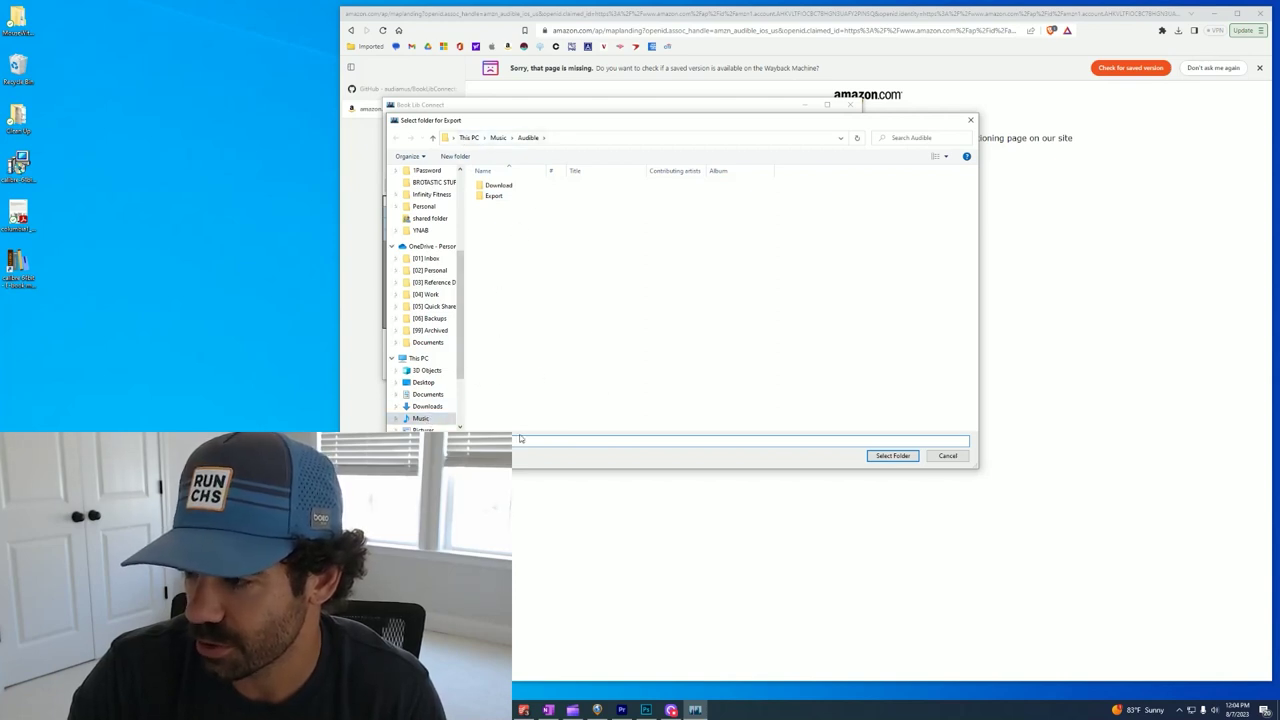
click(946, 456)
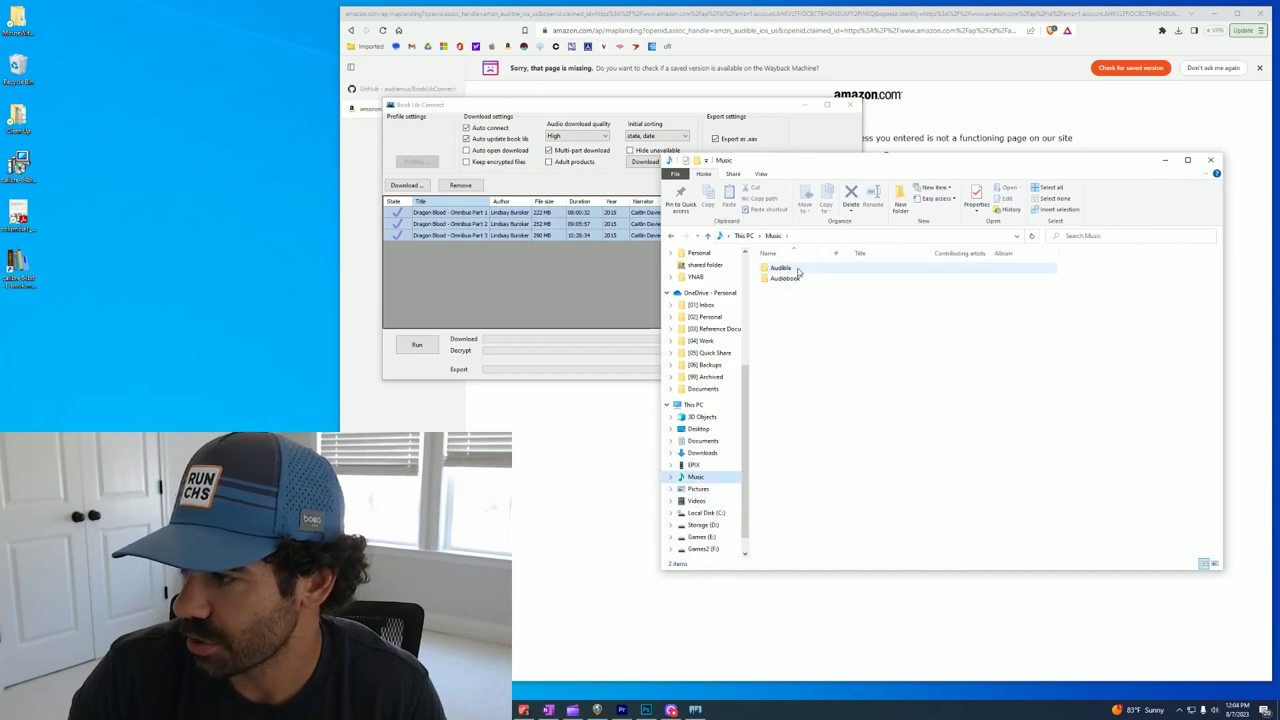
- Open the Music > Audible > Export folder in File Explorer
double_click(785, 268)
double_click(779, 278)
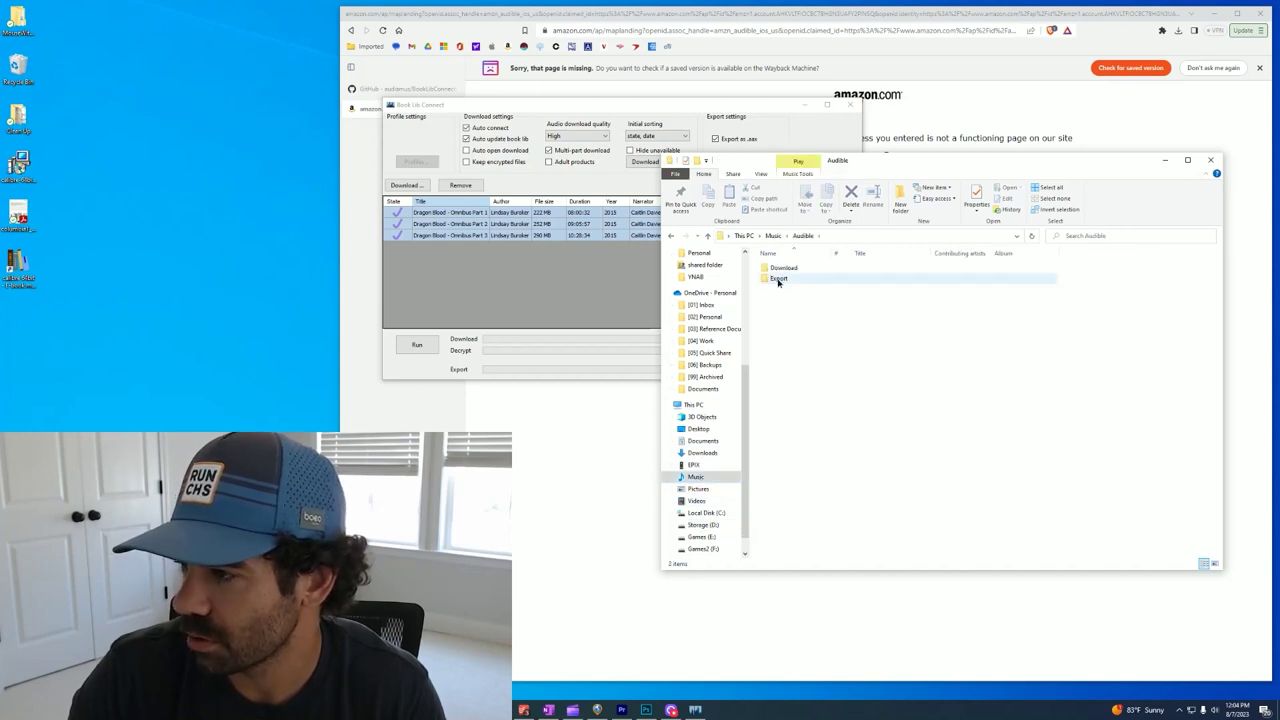
drag(916, 166, 768, 145)
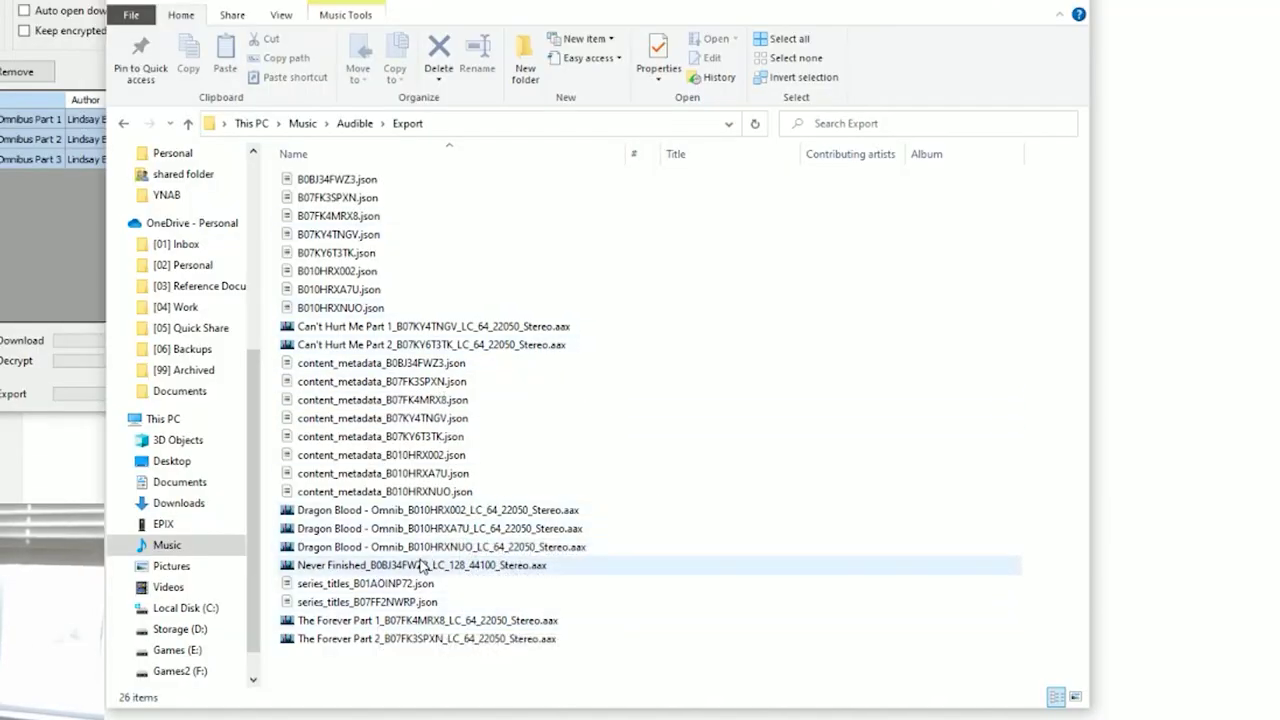
- Check the sizes of the three Dragon Blood .aax parts in the Export folder
click(407, 510)
click(407, 528)
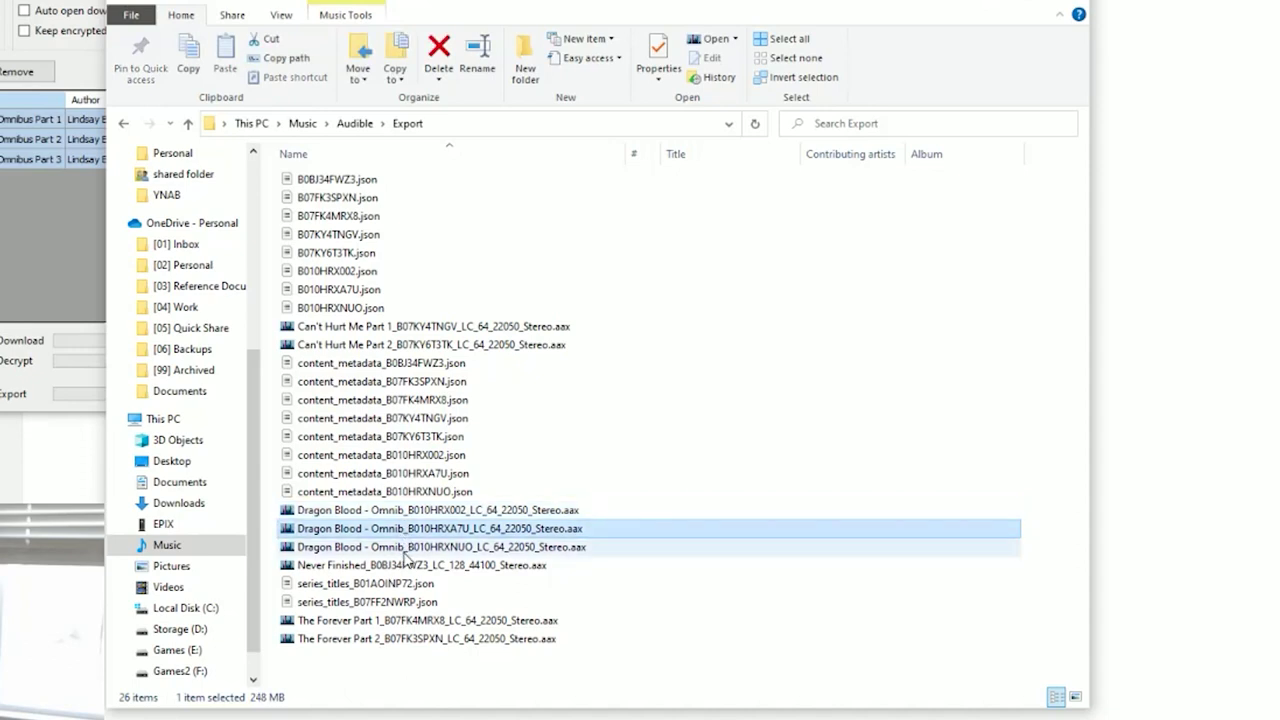
click(408, 547)
click(407, 530)
click(412, 512)
click(418, 529)
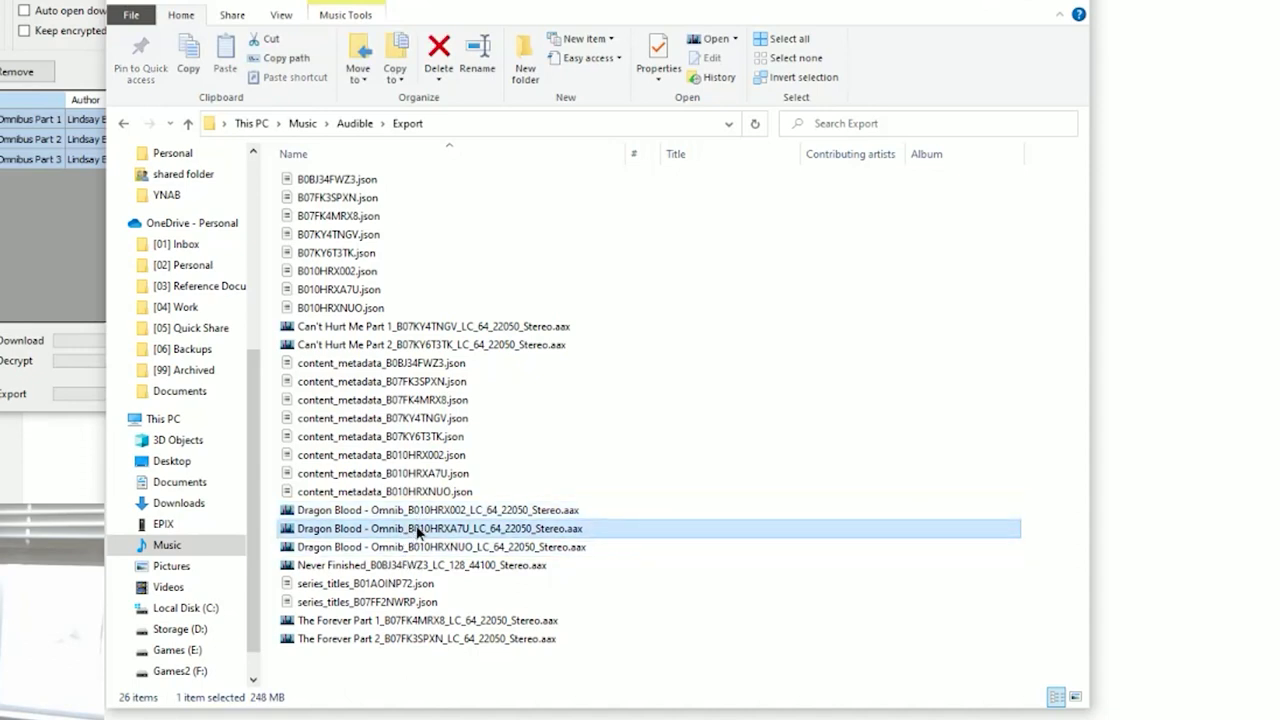
click(430, 548)
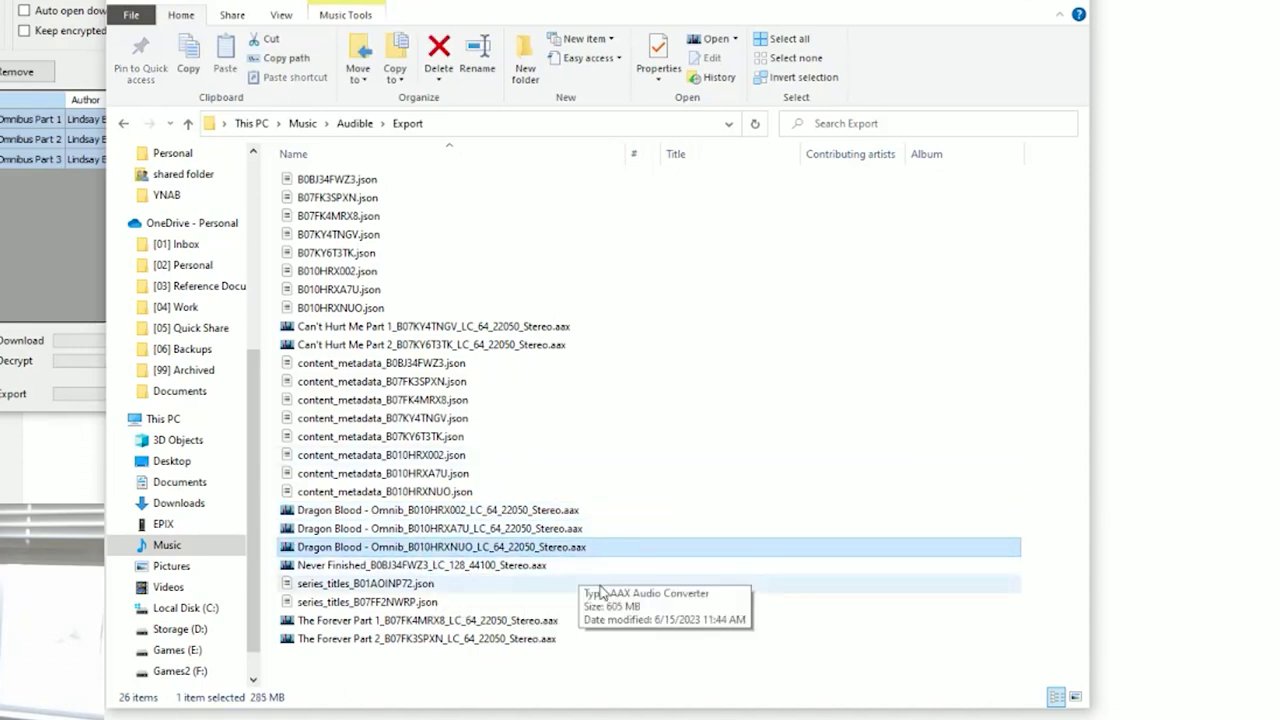
click(544, 680)
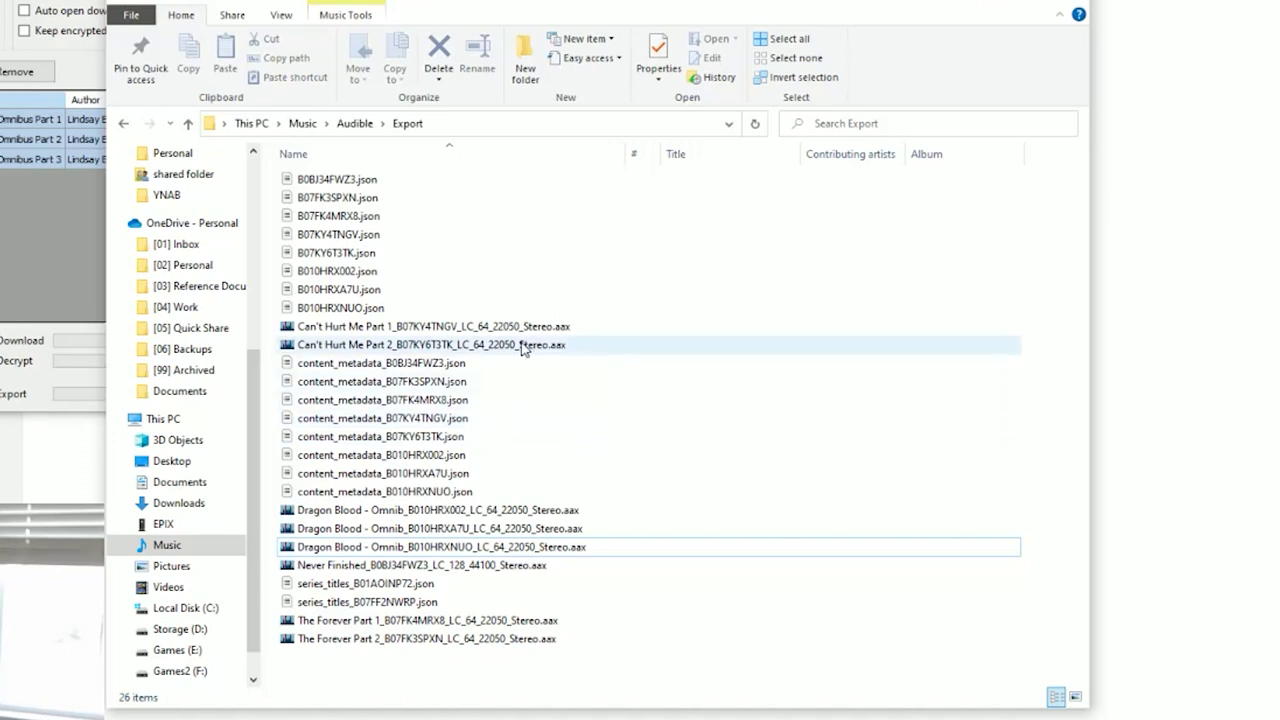
click(33, 252)
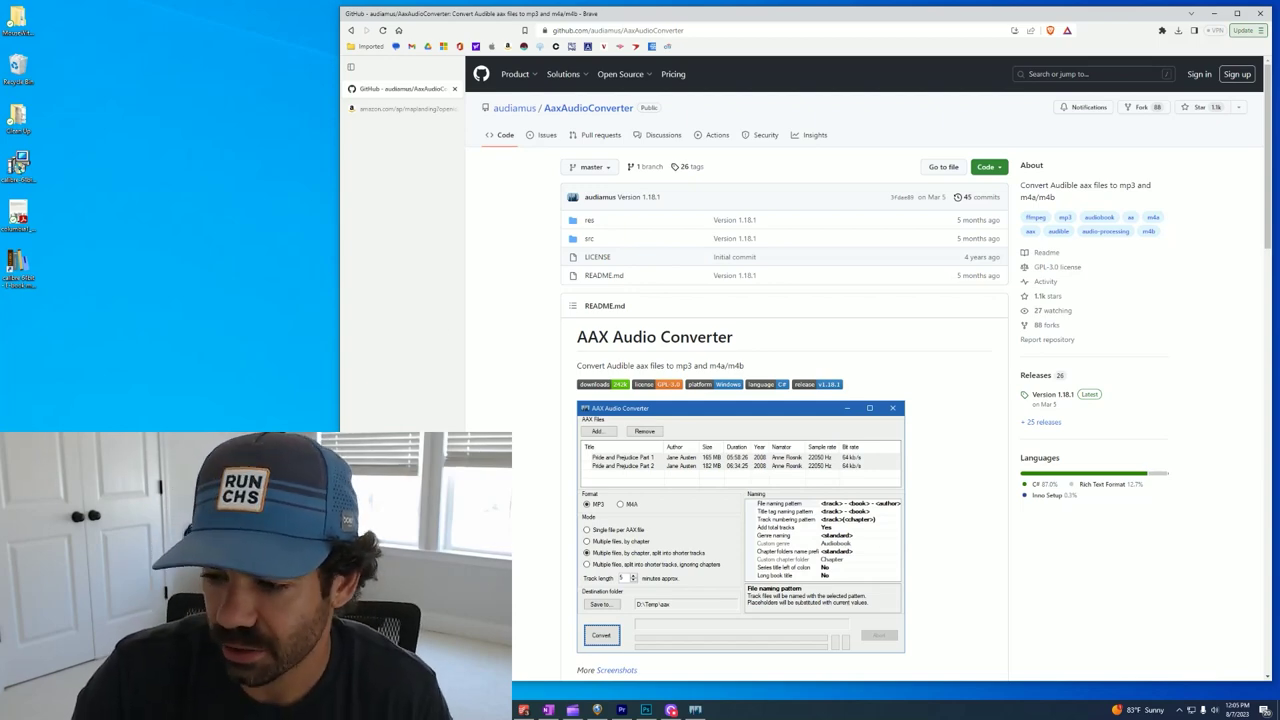
- Return to the AaxAudioConverter GitHub page and open the repository owner's profile
key(alt+Tab)
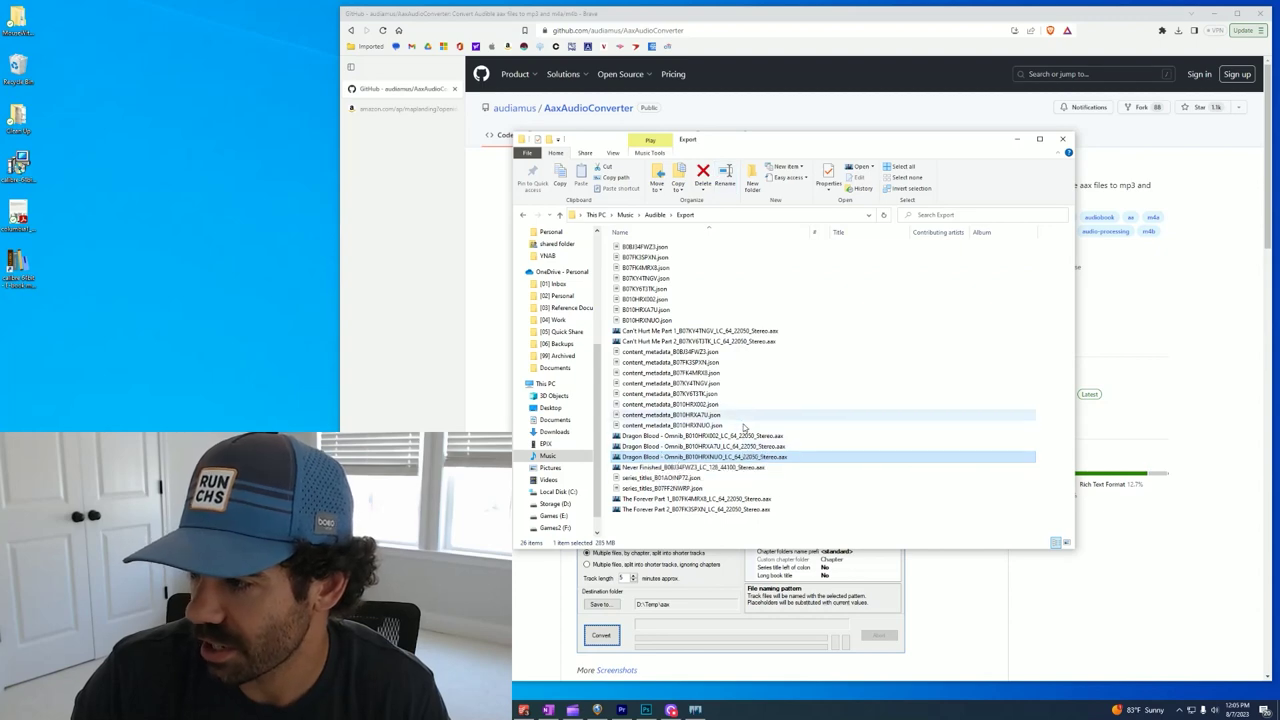
click(403, 297)
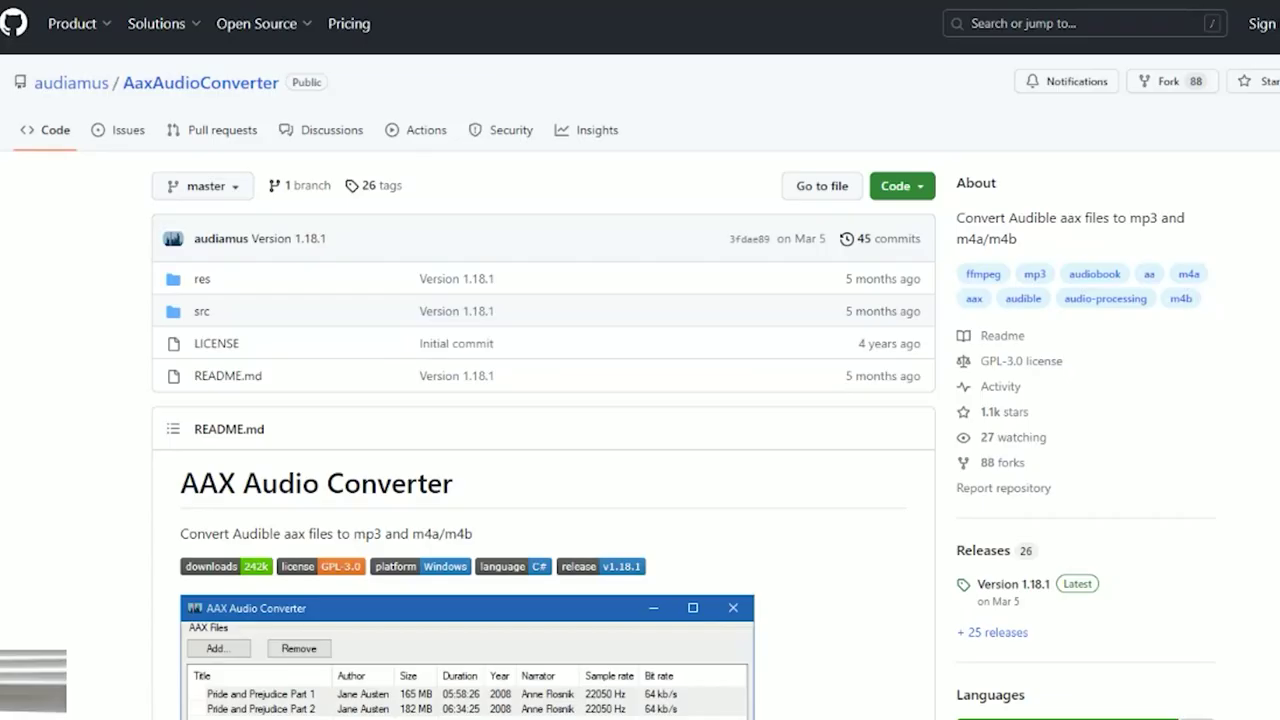
mouse_move(46, 93)
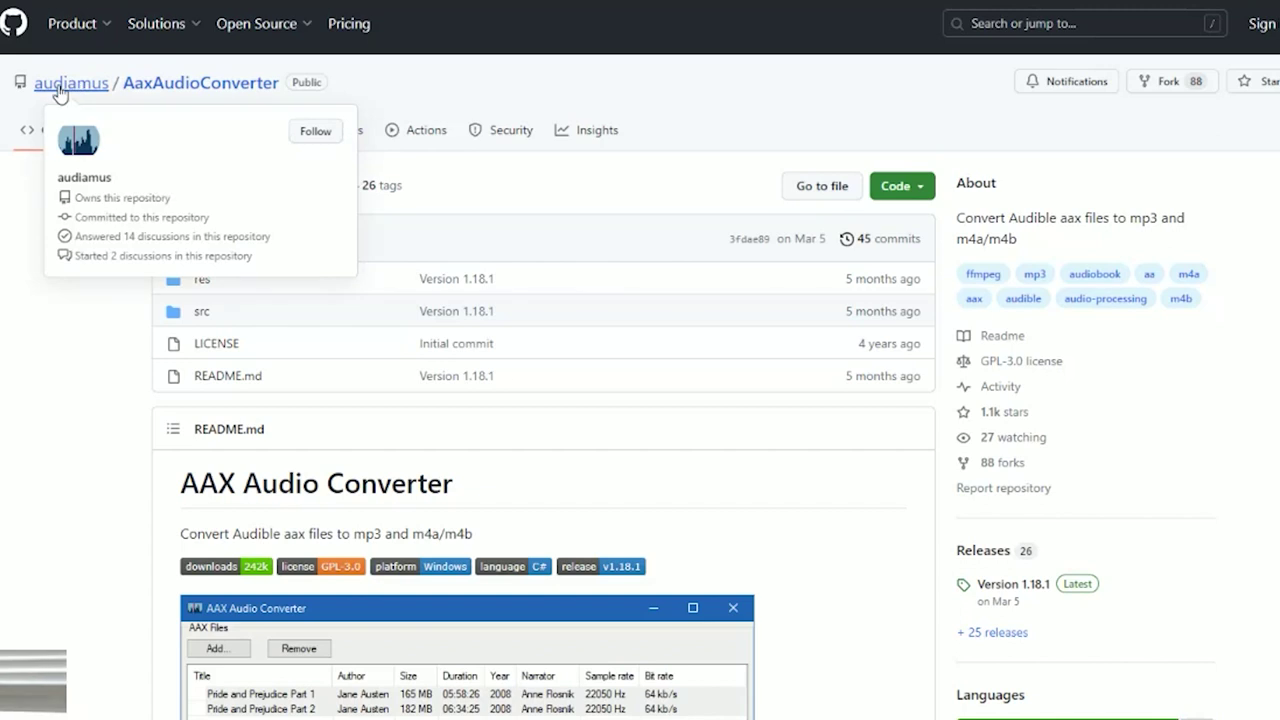
click(60, 88)
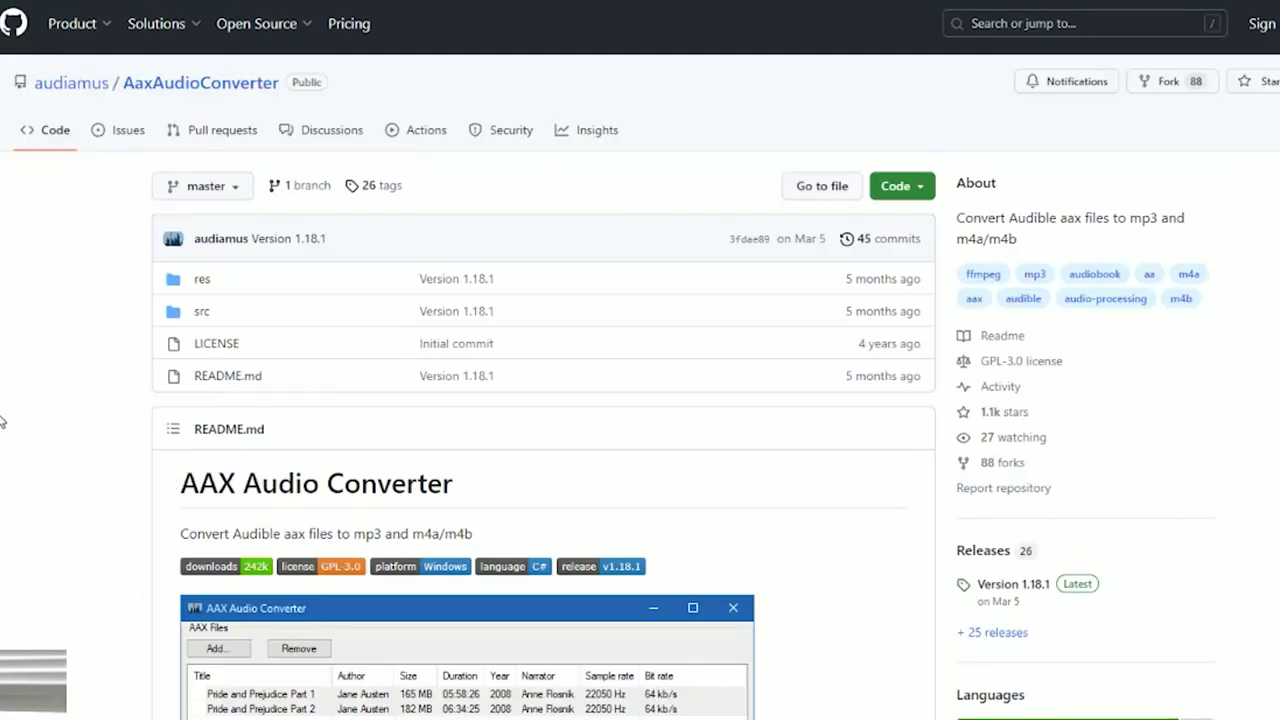
- Scroll through the README's Download section, then search Windows for 'aax'
scroll(66, 383, down, 15)
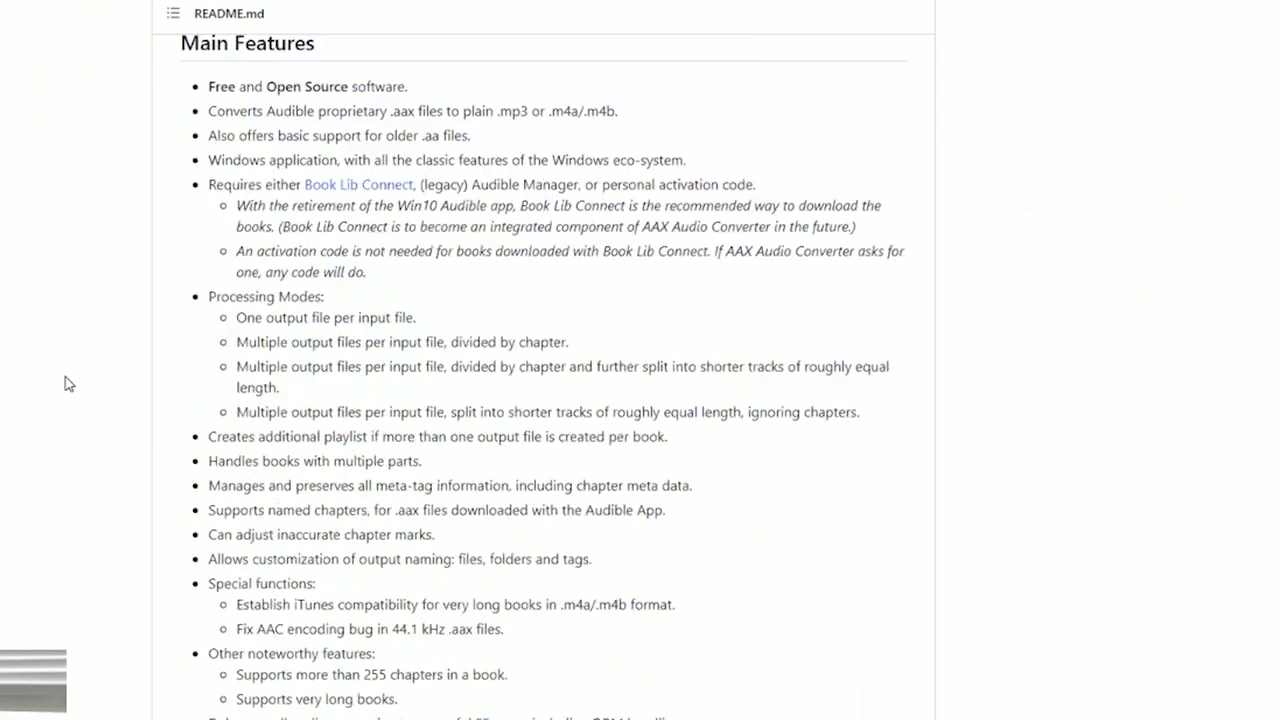
scroll(66, 383, down, 4)
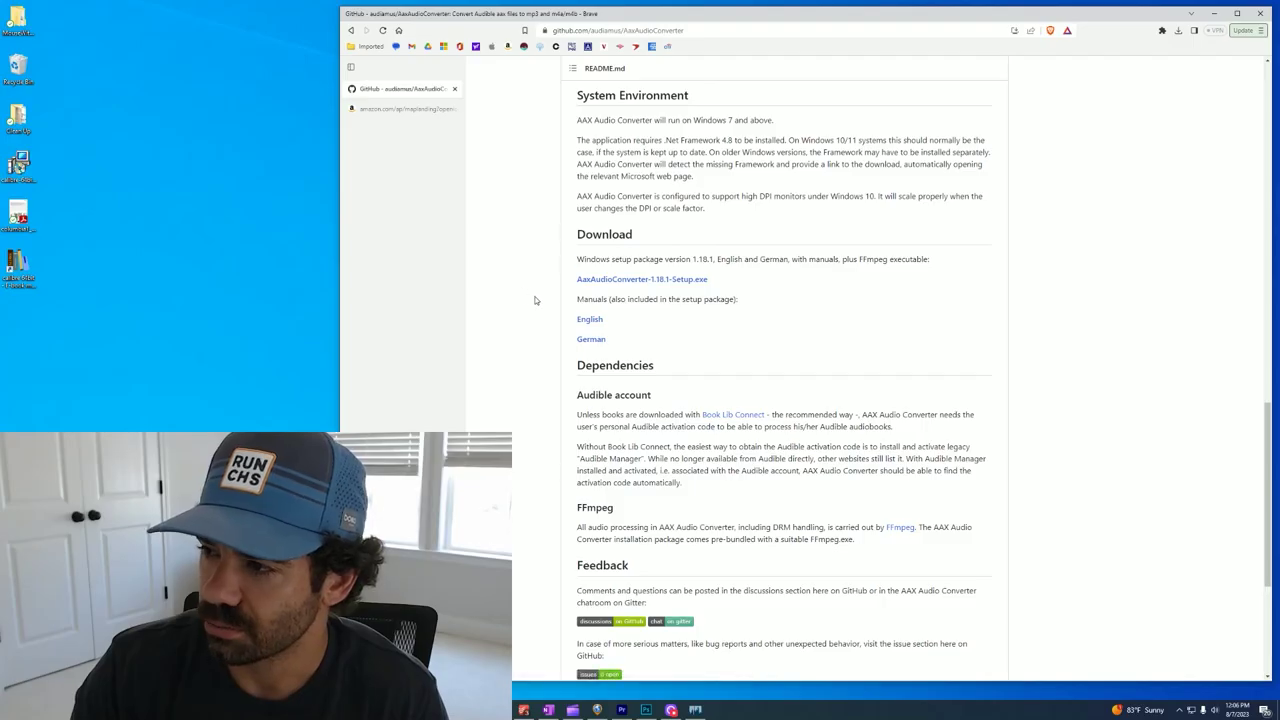
scroll(544, 298, up, 15)
scroll(545, 298, up, 2)
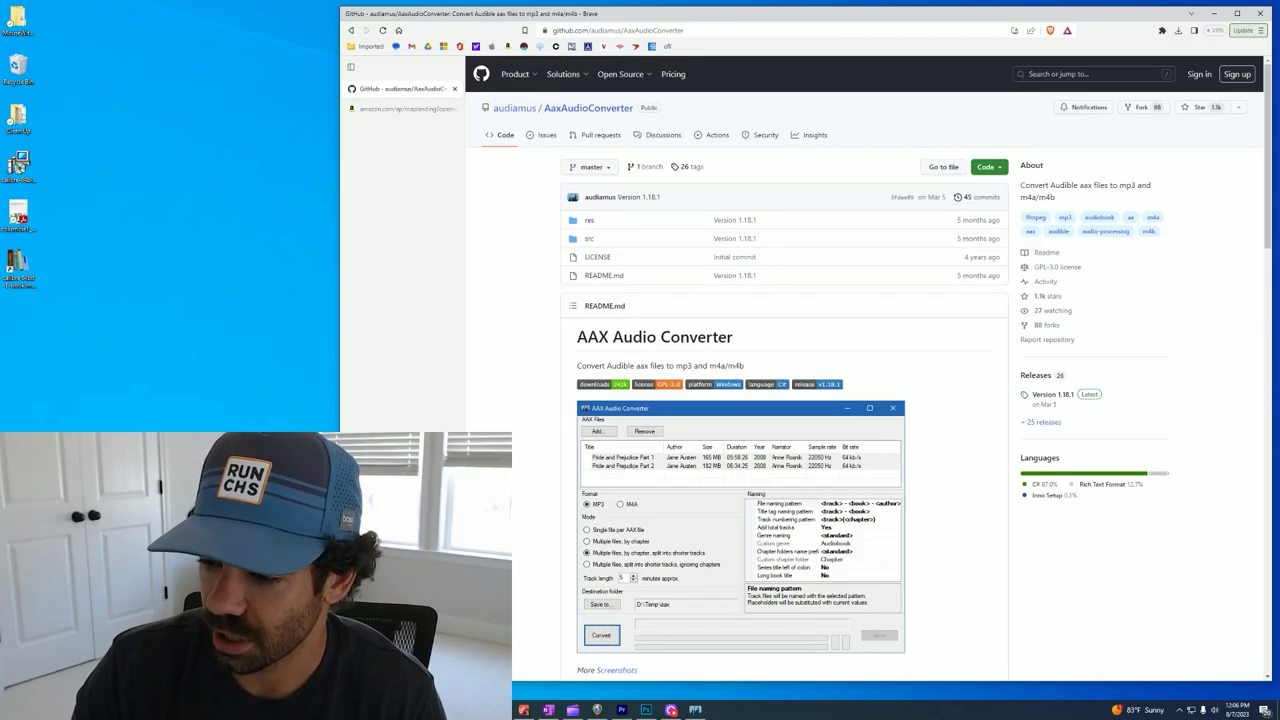
key(super)
text(aax)
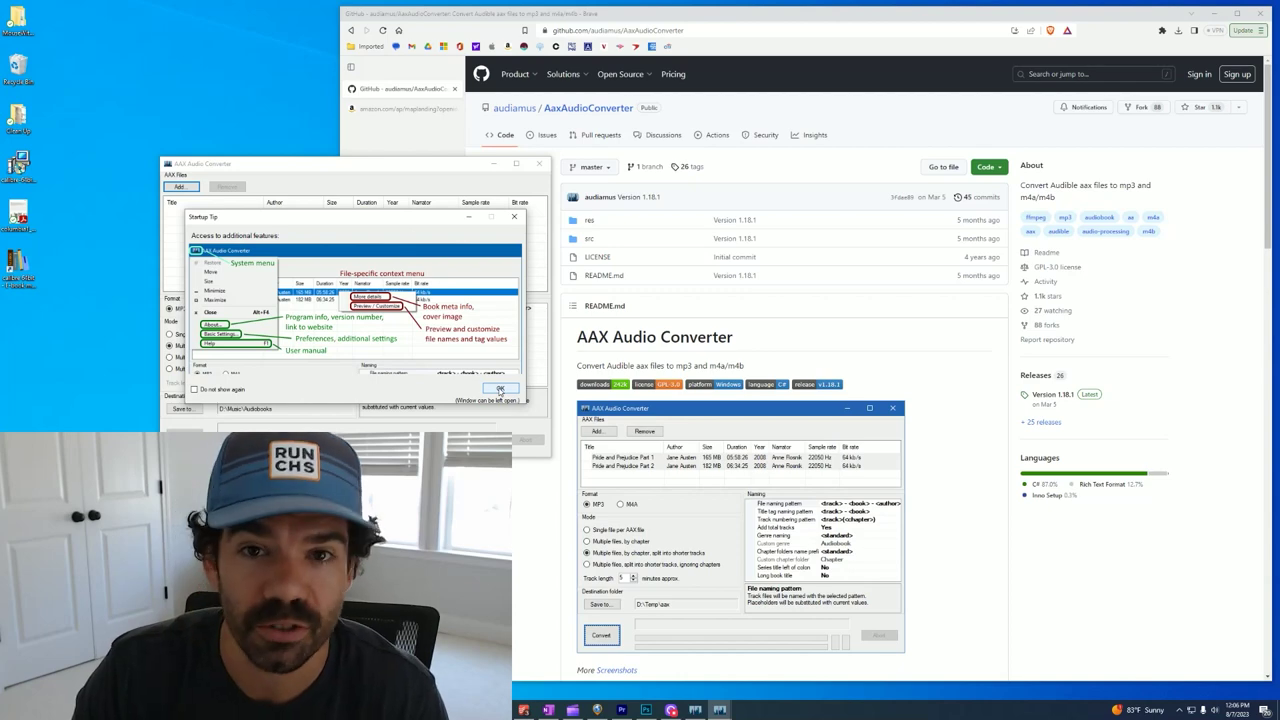
- Dismiss the Startup Tip, enlarge the converter window and minimize the browser behind it
click(499, 390)
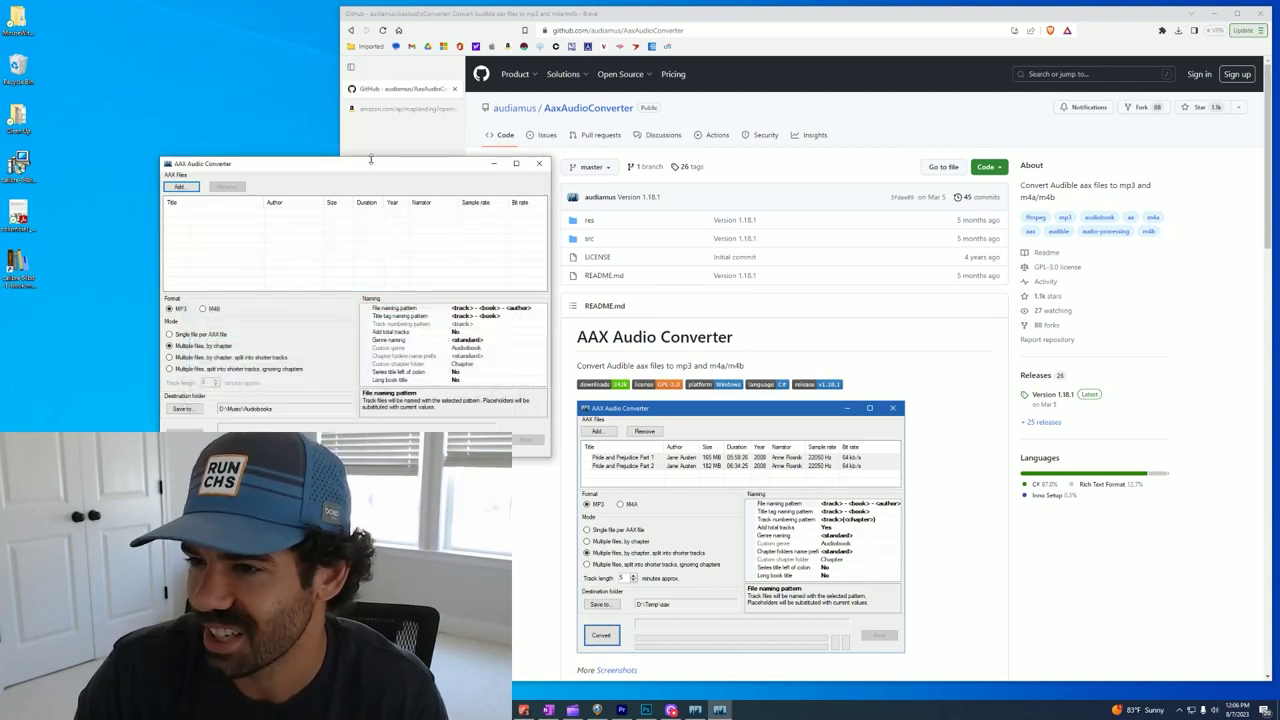
drag(370, 158, 824, 196)
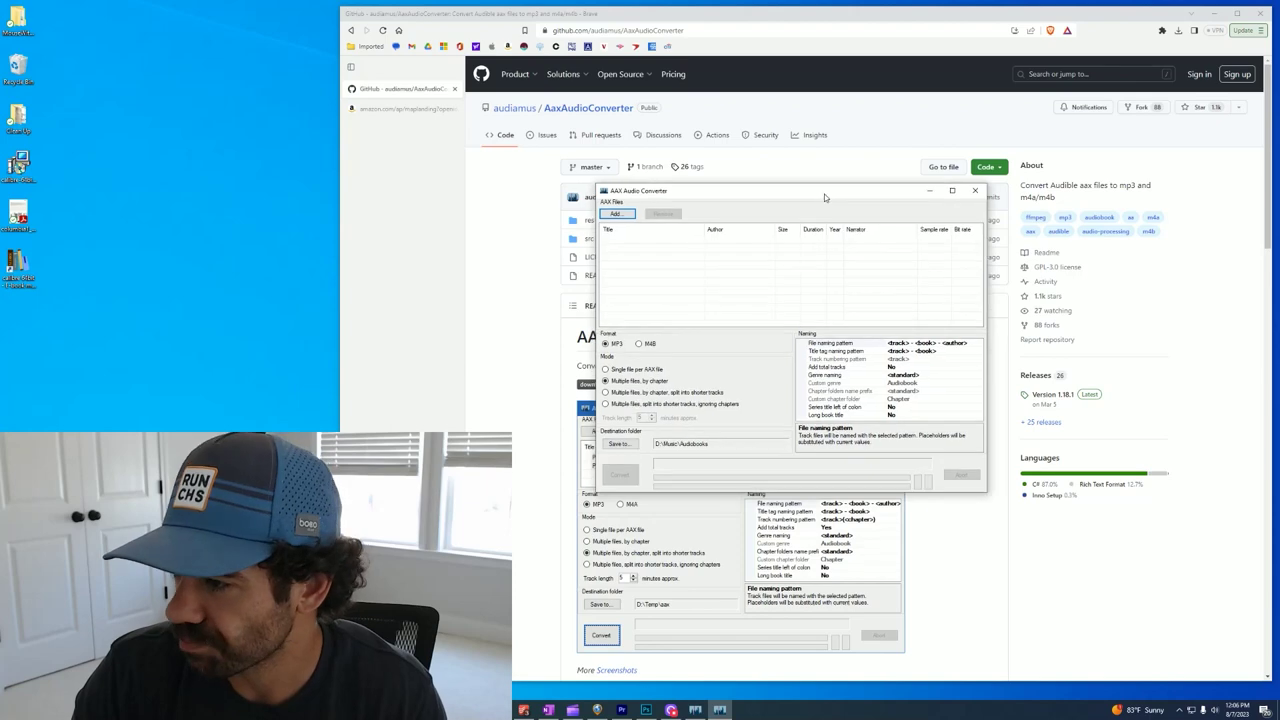
click(1212, 14)
drag(688, 195, 712, 193)
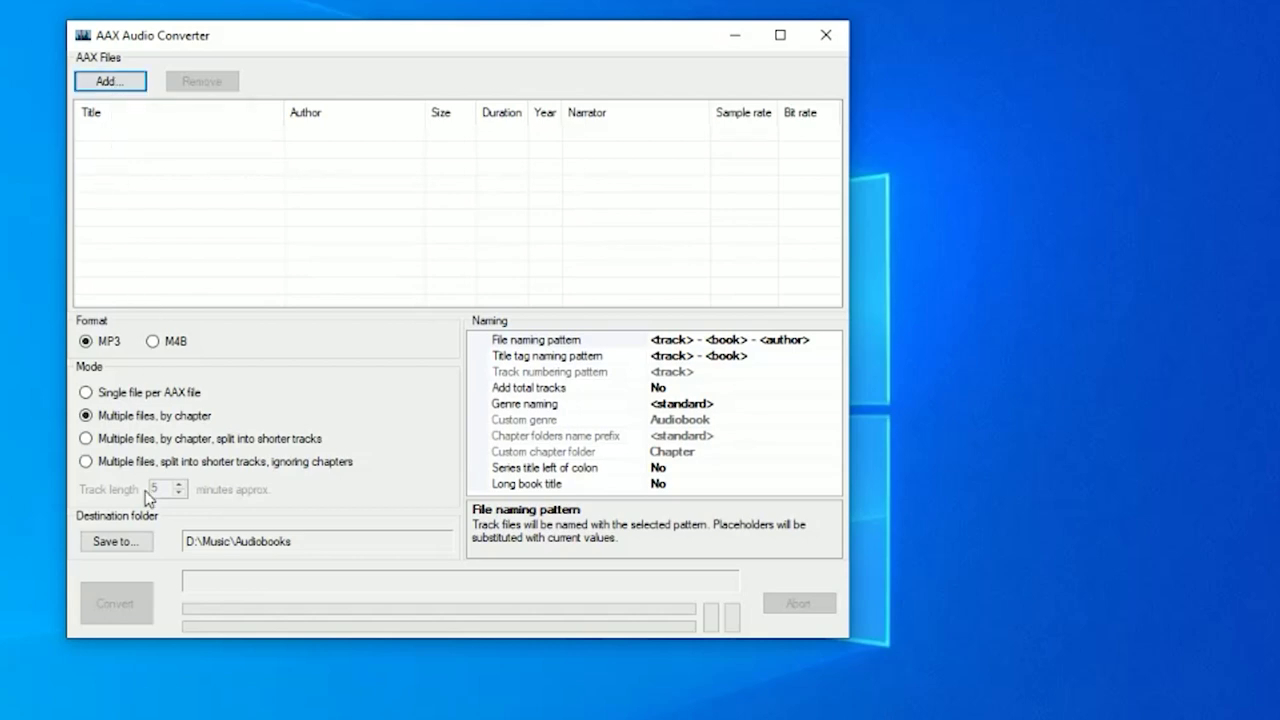
- Add the Dragon Blood Part 3 .aax file from Music\Audible\Export to the converter
click(137, 82)
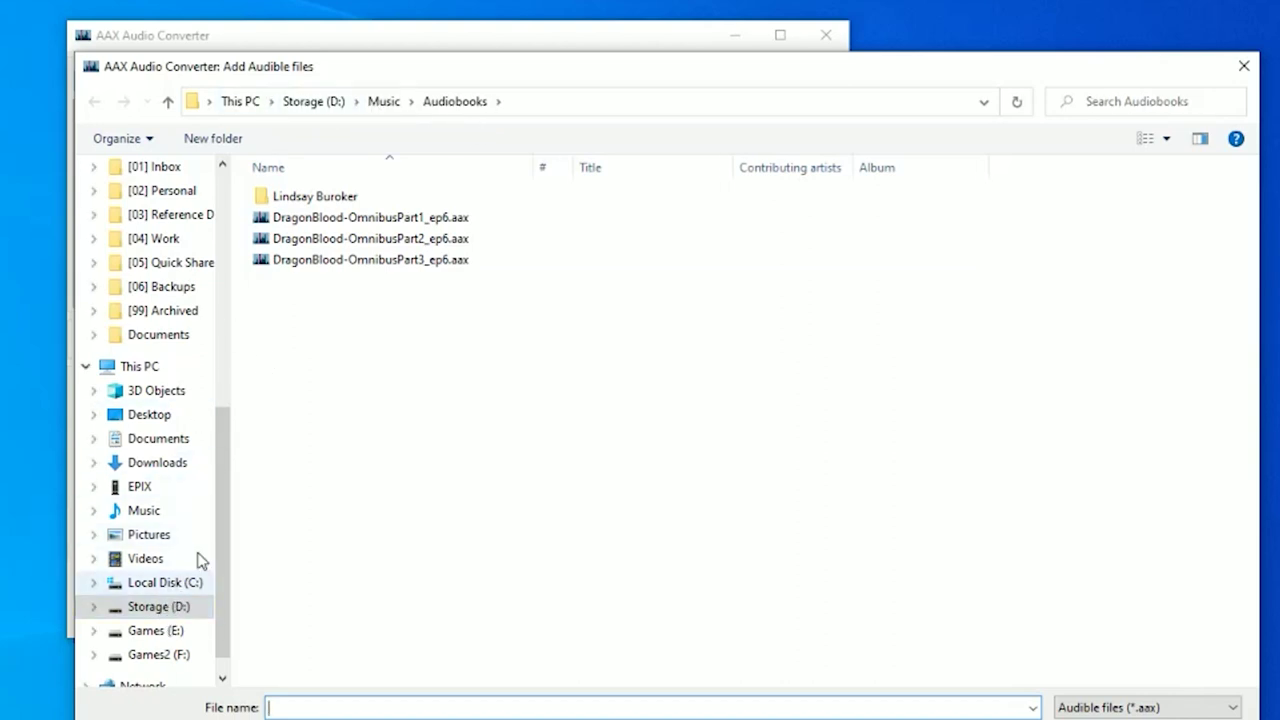
click(145, 512)
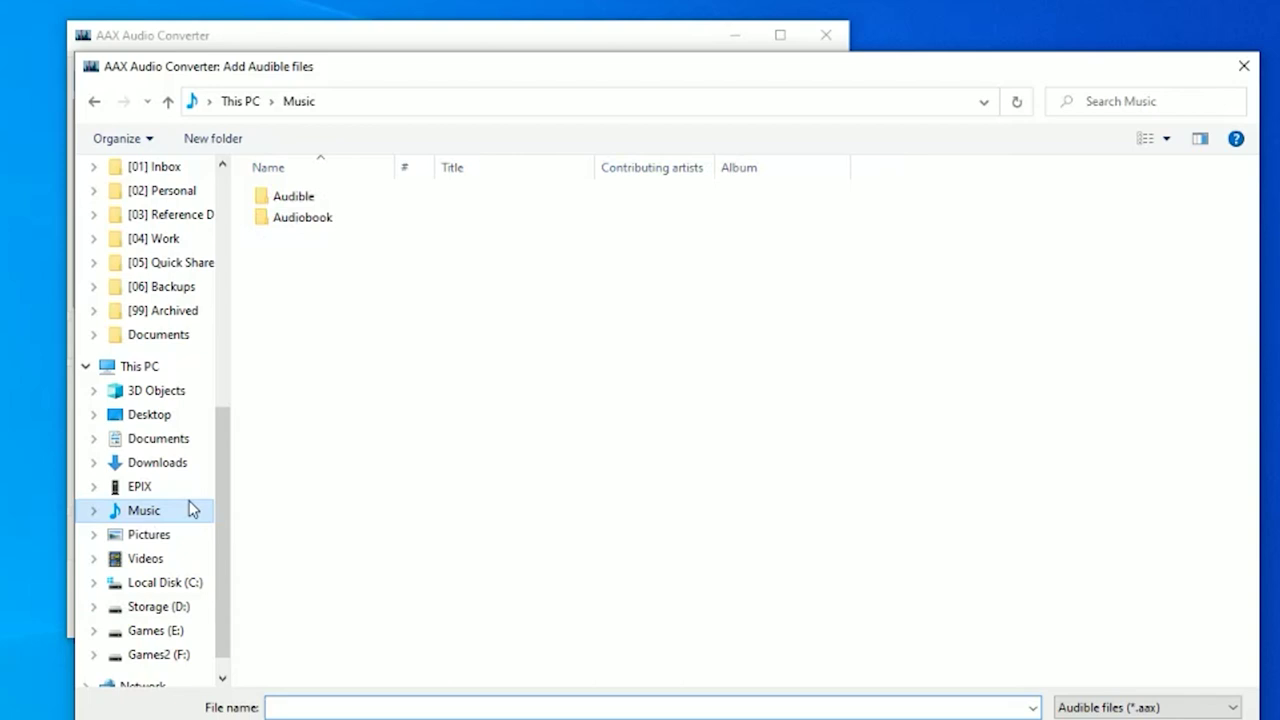
double_click(280, 199)
double_click(305, 226)
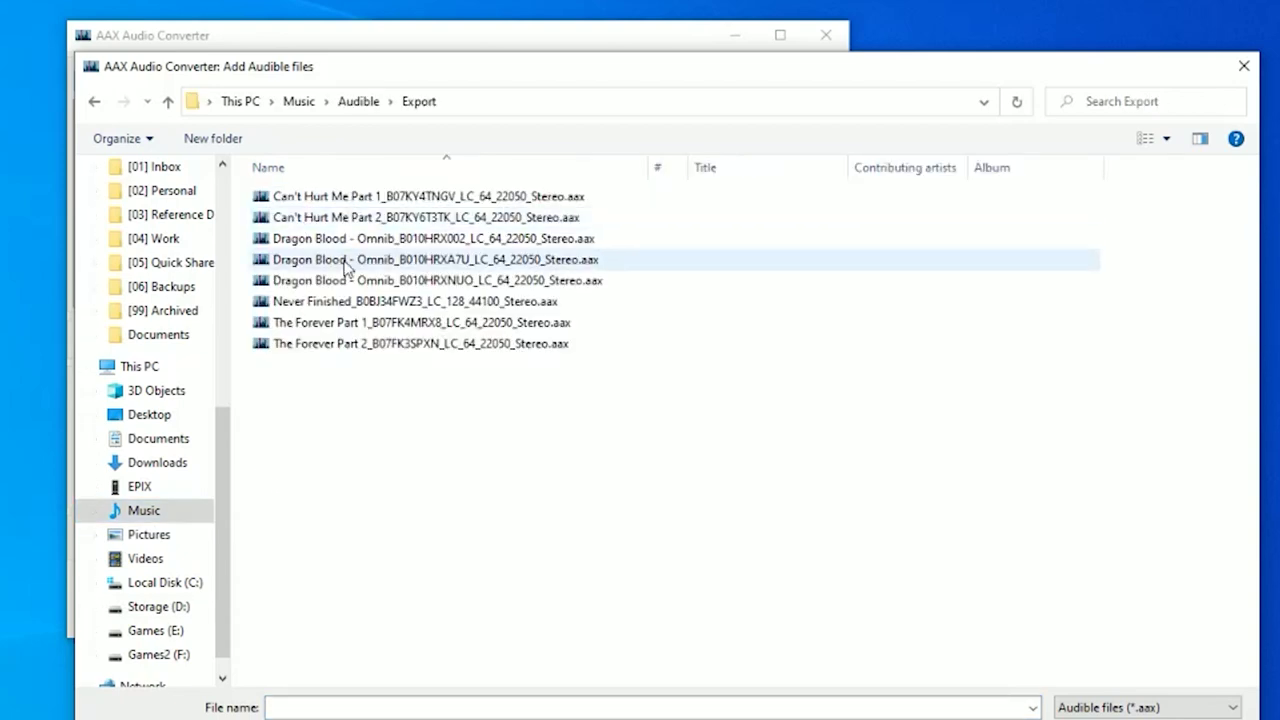
click(366, 286)
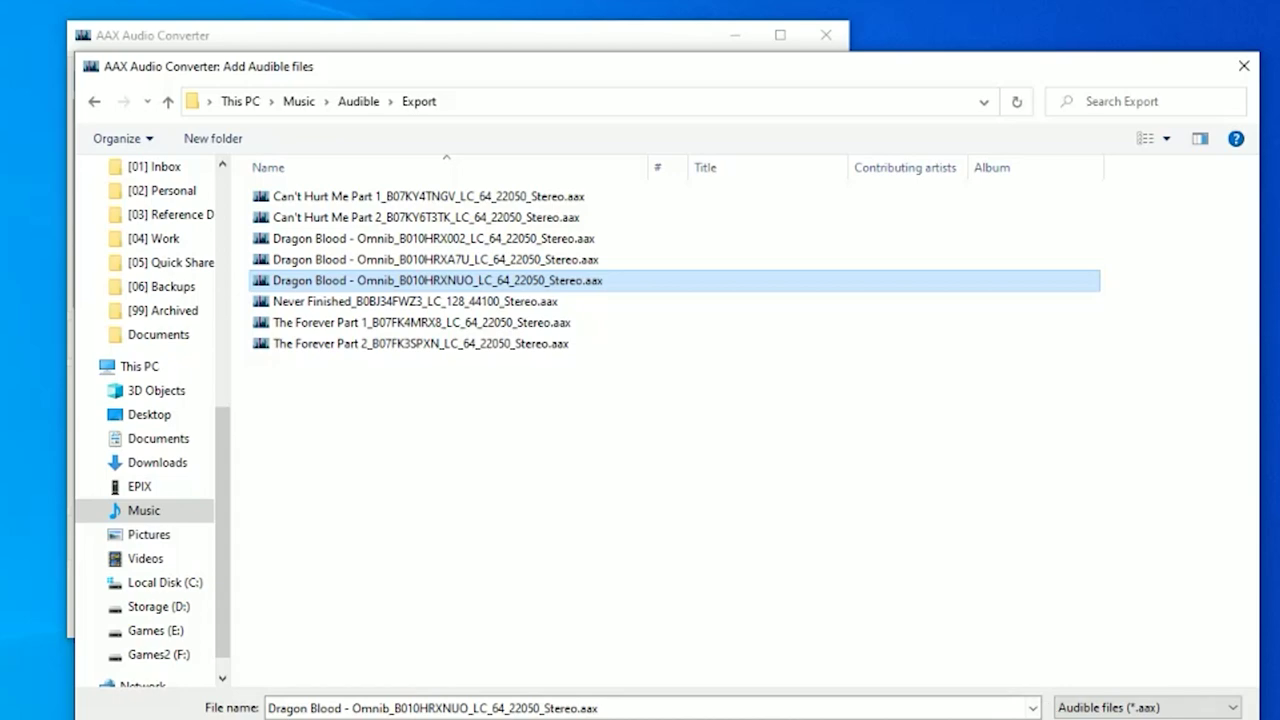
key(Return)
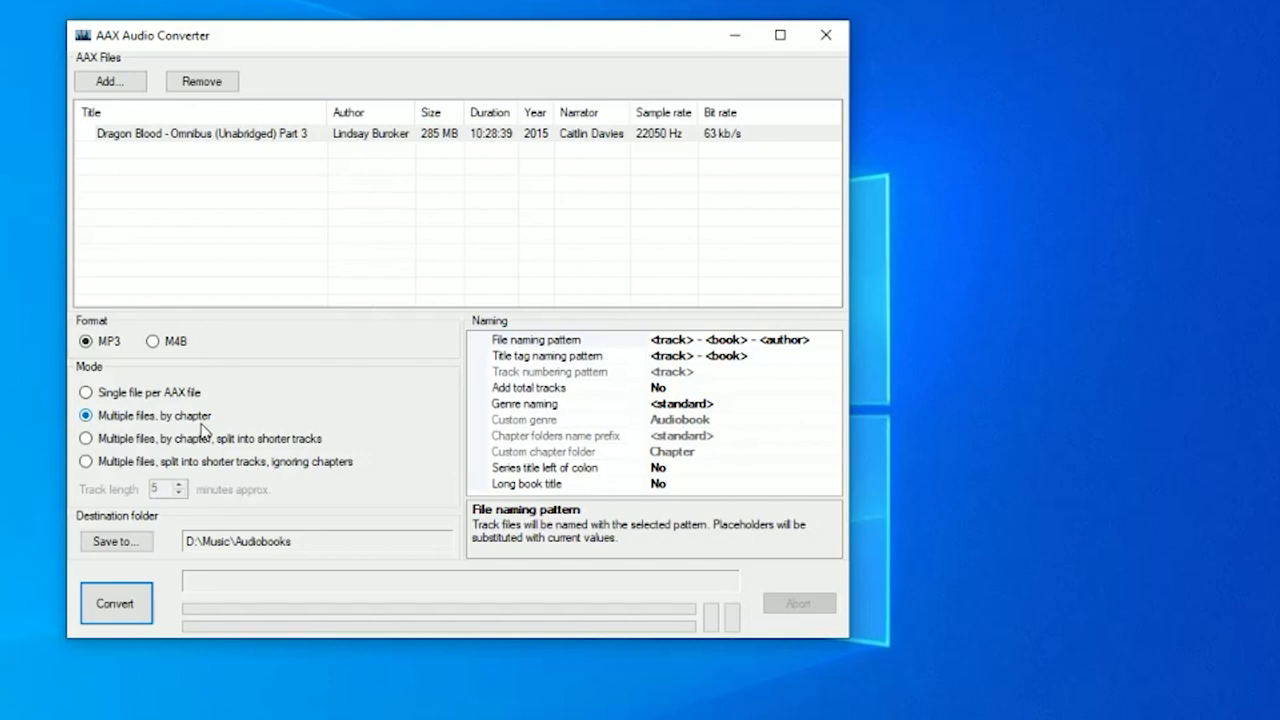
- Convert Part 3 to chapter MP3s, overwriting the existing output folder, and acknowledge the All done message
click(137, 604)
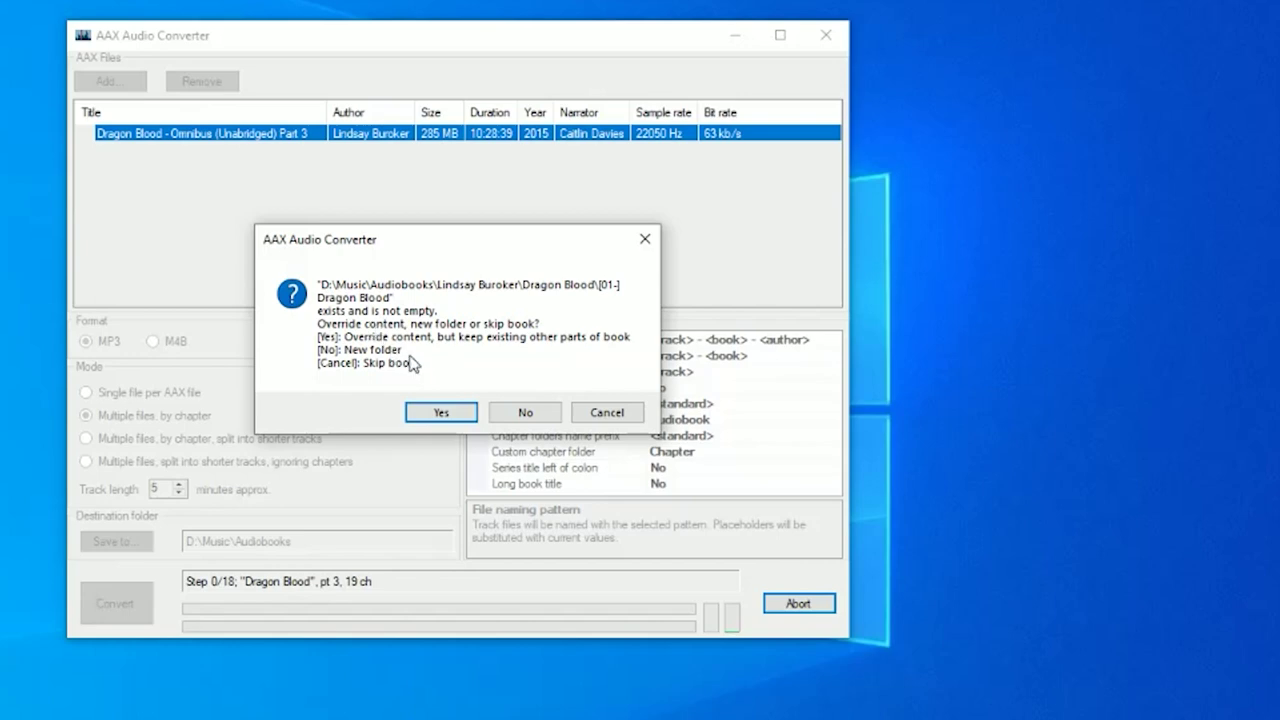
click(440, 418)
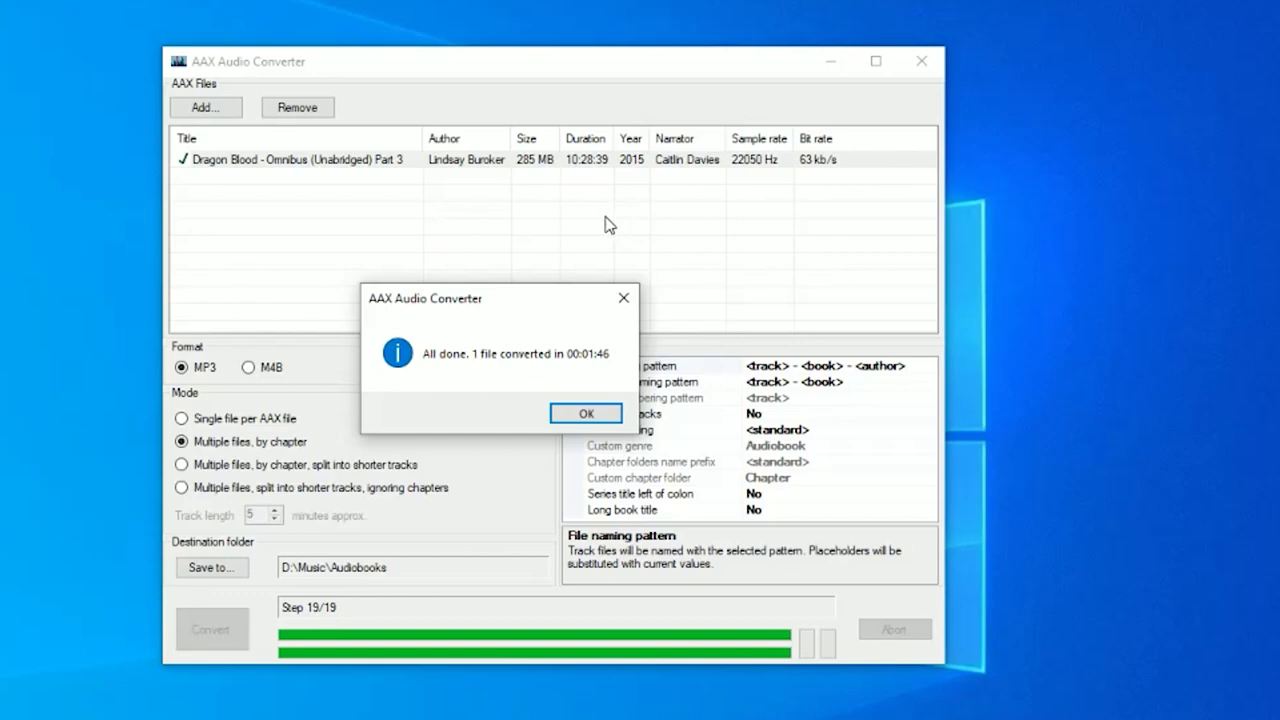
click(576, 418)
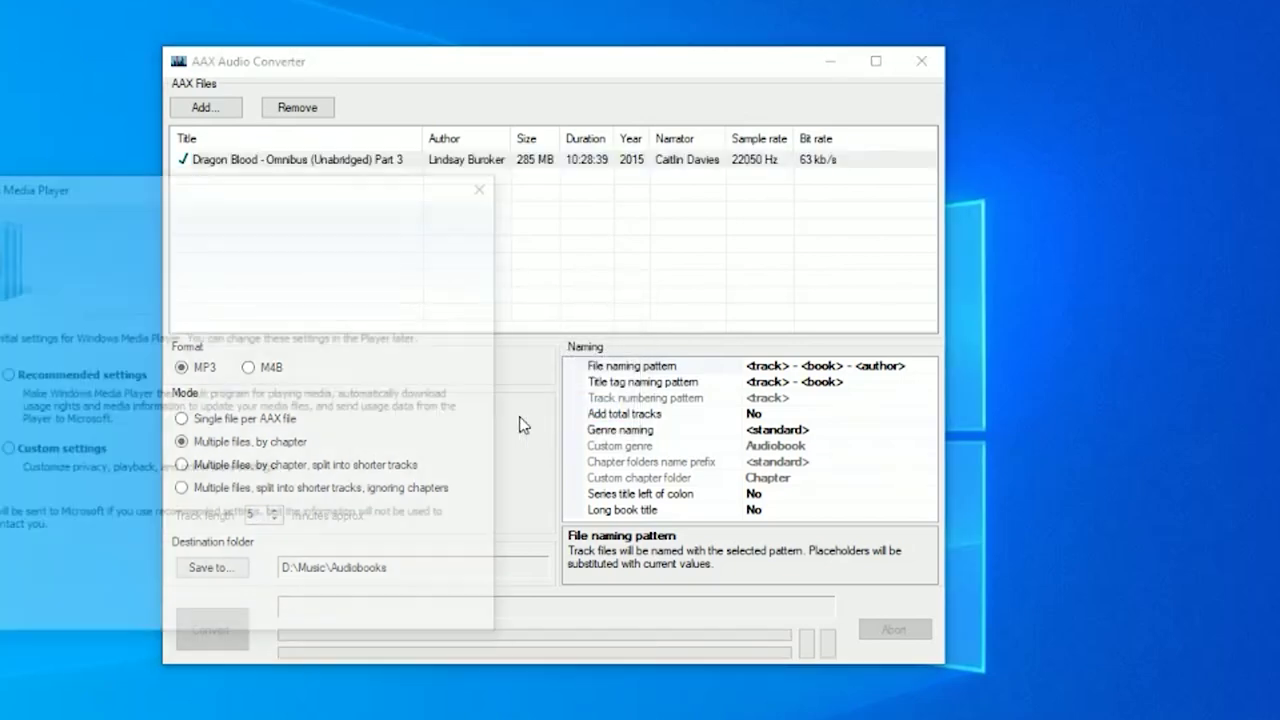
- Close Windows Media Player and open D:\Music\Audiobooks\…\[01-] Dragon Blood\Part 3 in File Explorer
click(488, 184)
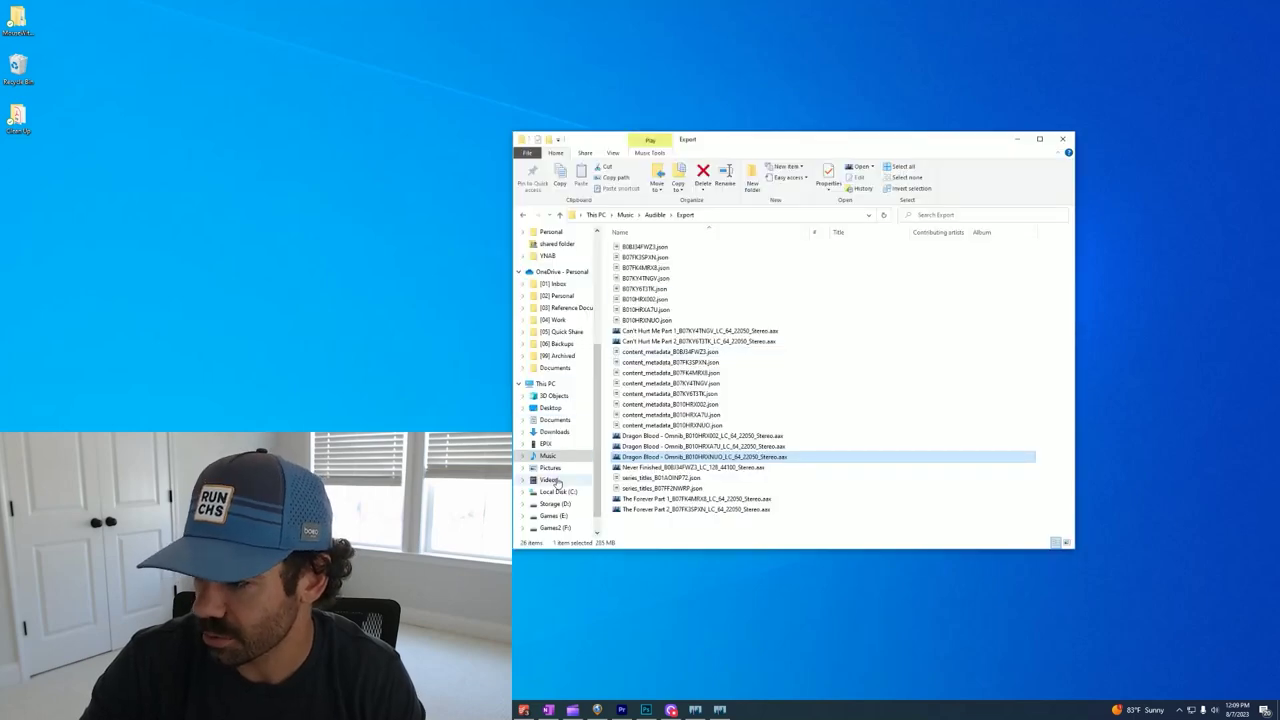
click(555, 503)
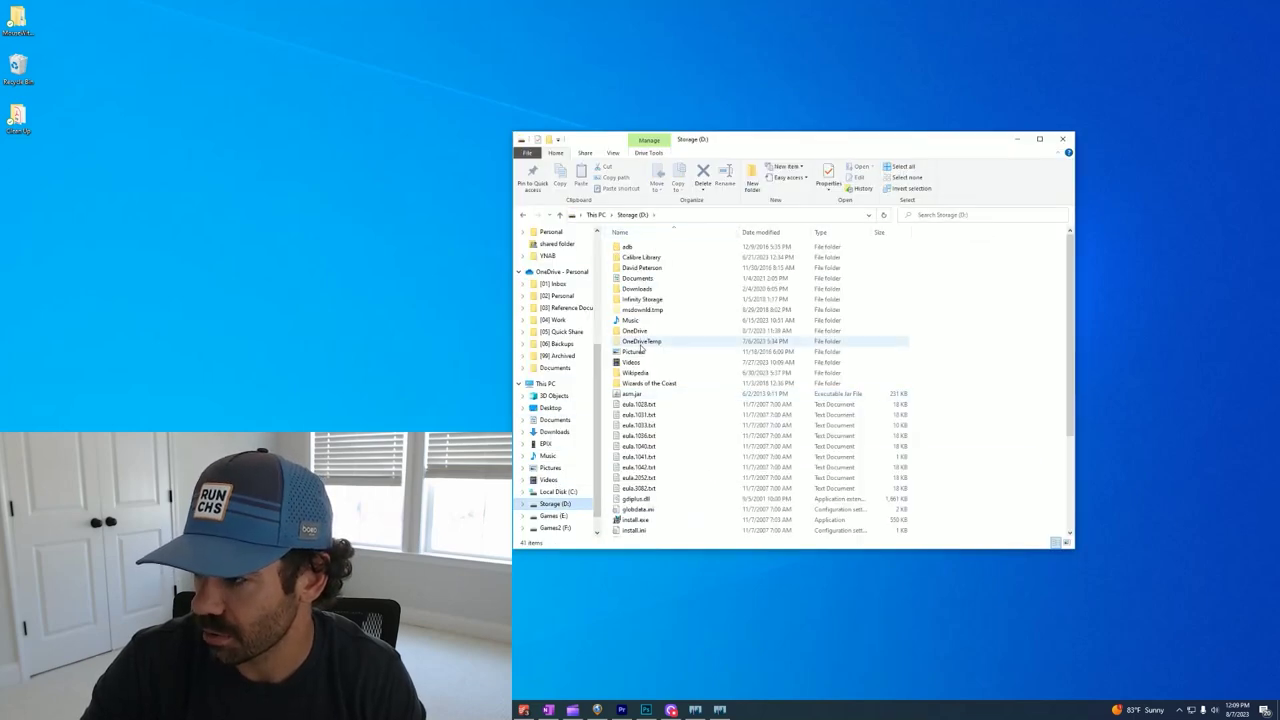
double_click(632, 320)
click(633, 250)
double_click(633, 250)
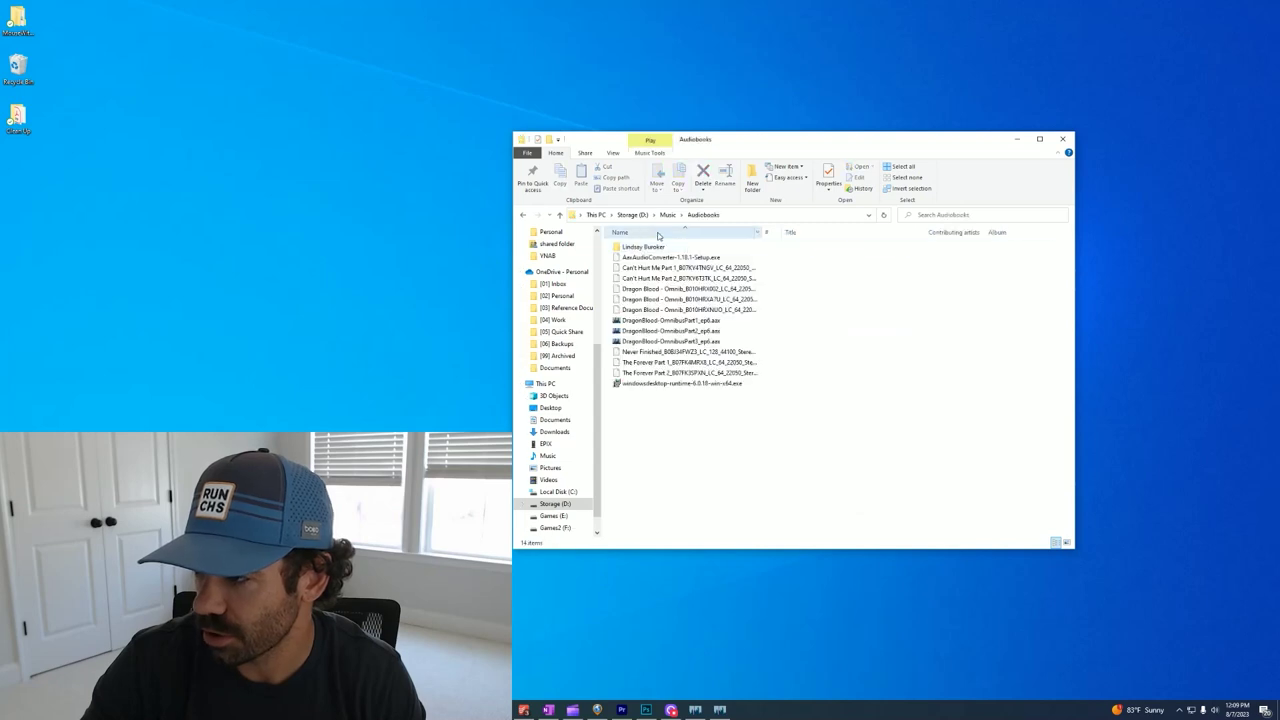
double_click(638, 248)
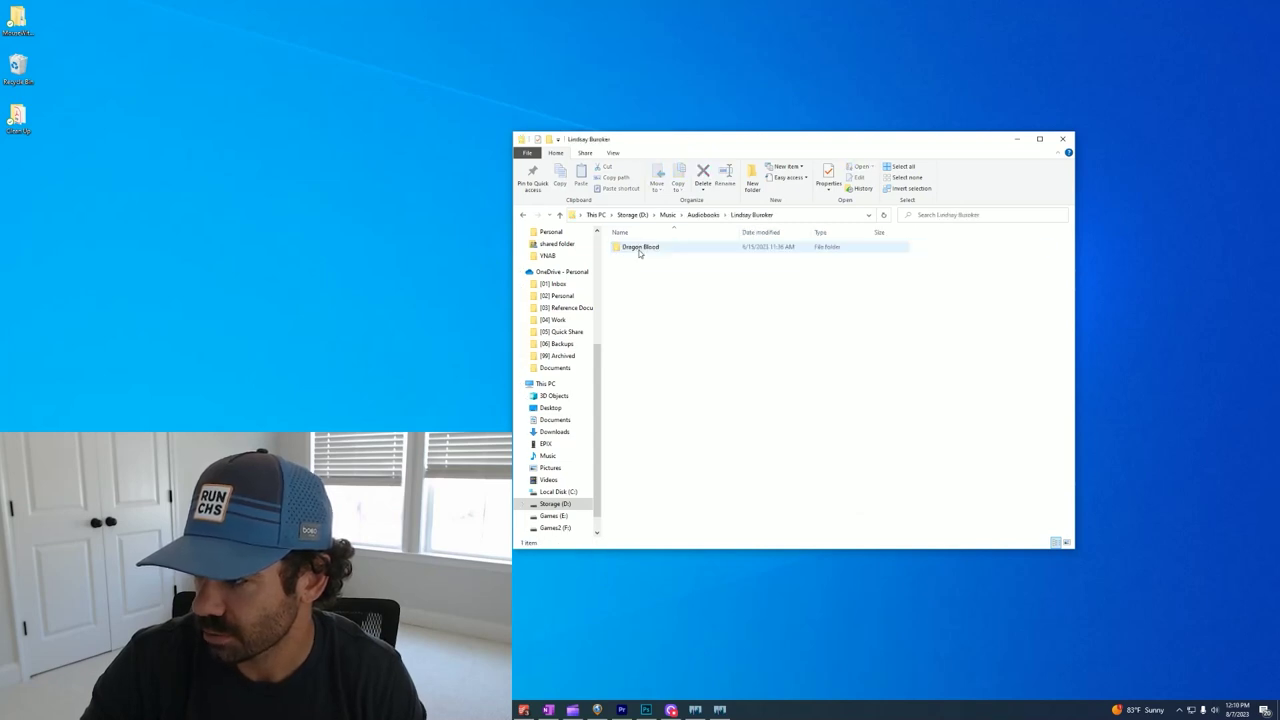
double_click(640, 250)
double_click(640, 251)
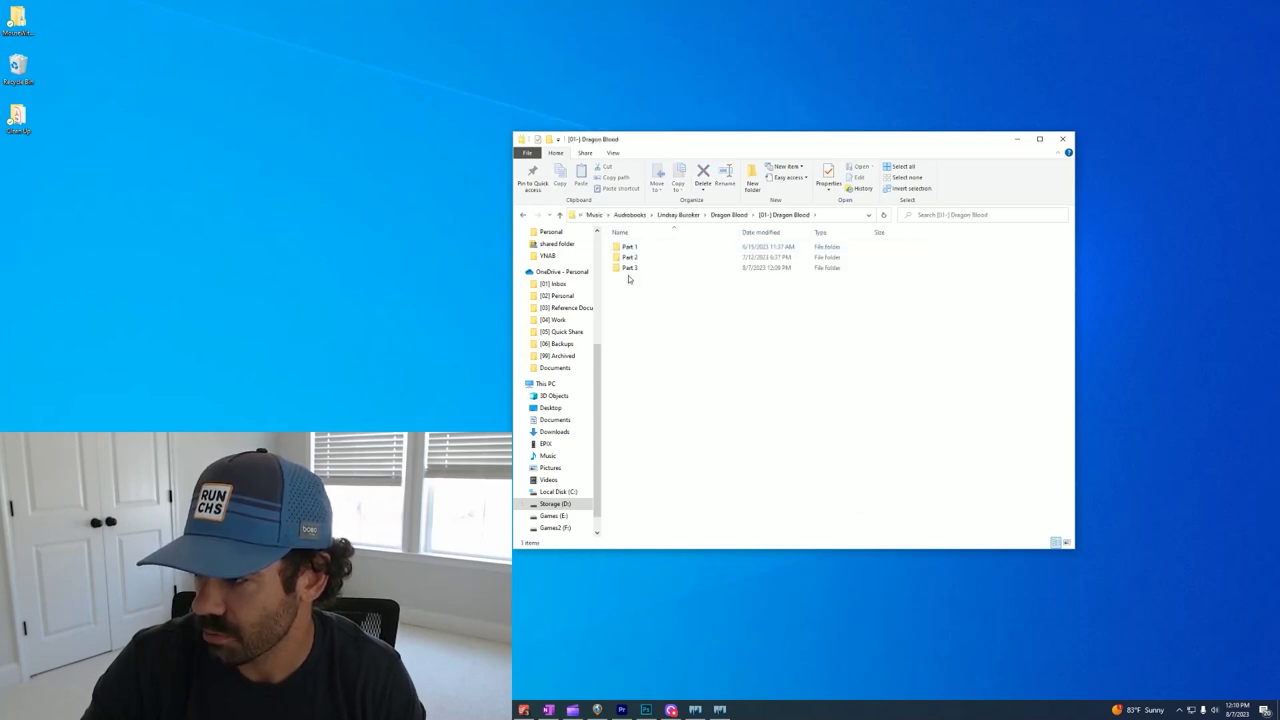
click(630, 268)
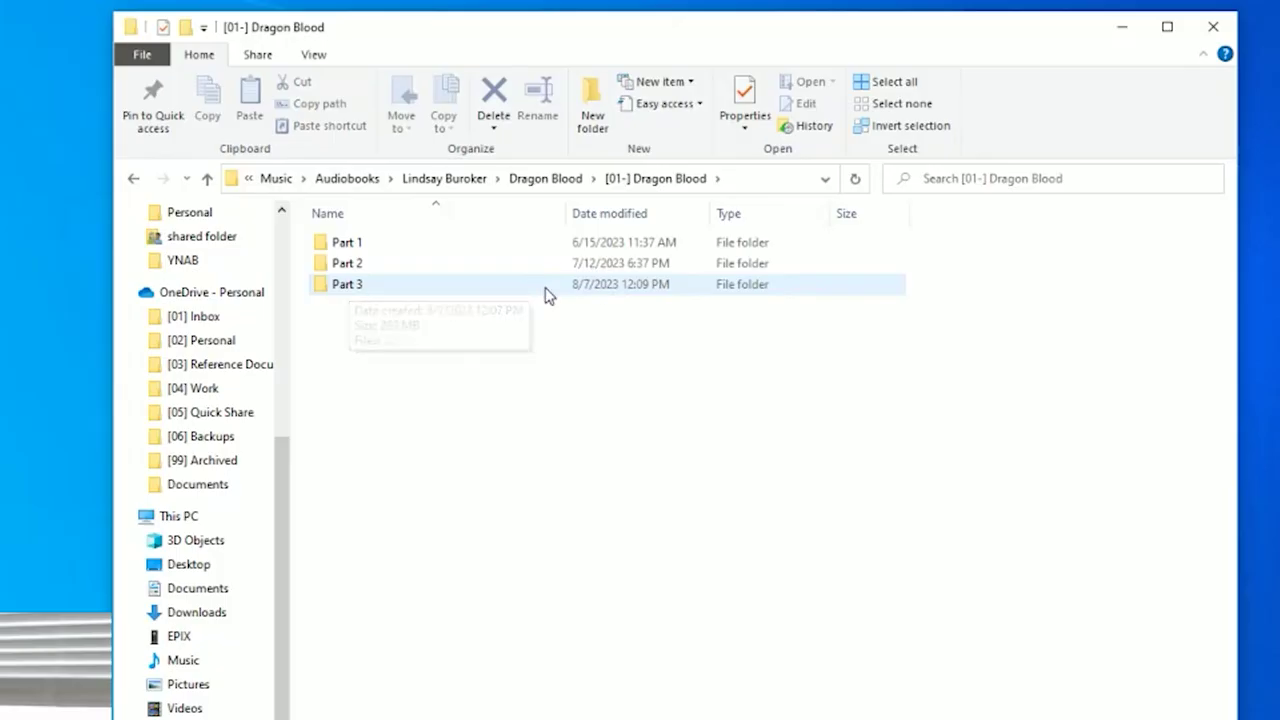
double_click(328, 287)
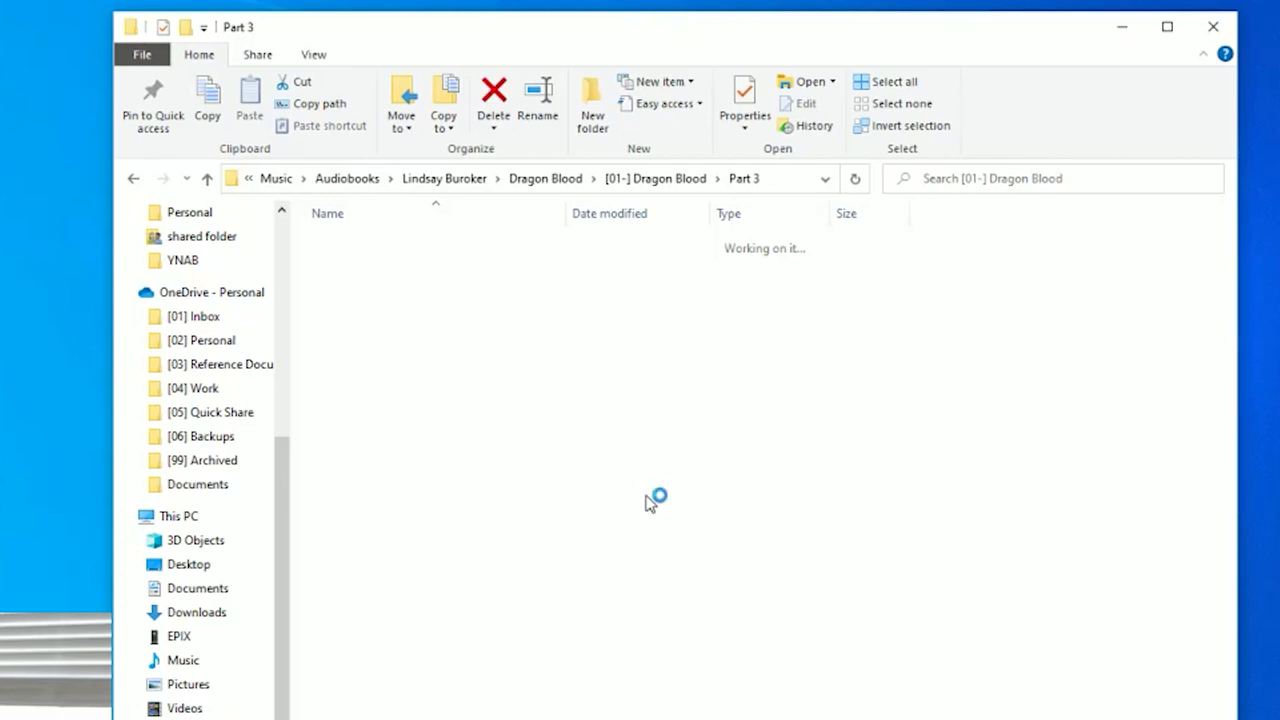
drag(644, 33, 741, 28)
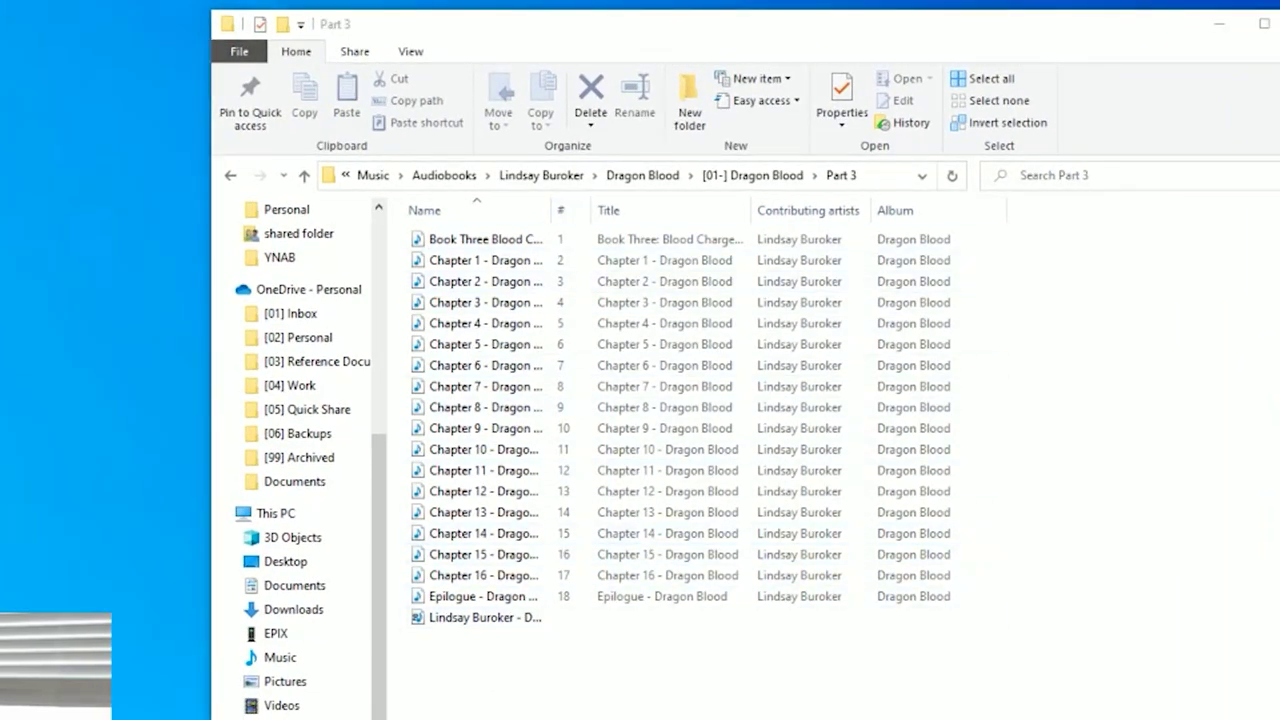
- Open EPIX Internal Storage\Audiobooks\Dragon Blood\[01-] Dragon Blood on the watch
drag(0, 240, 391, 189)
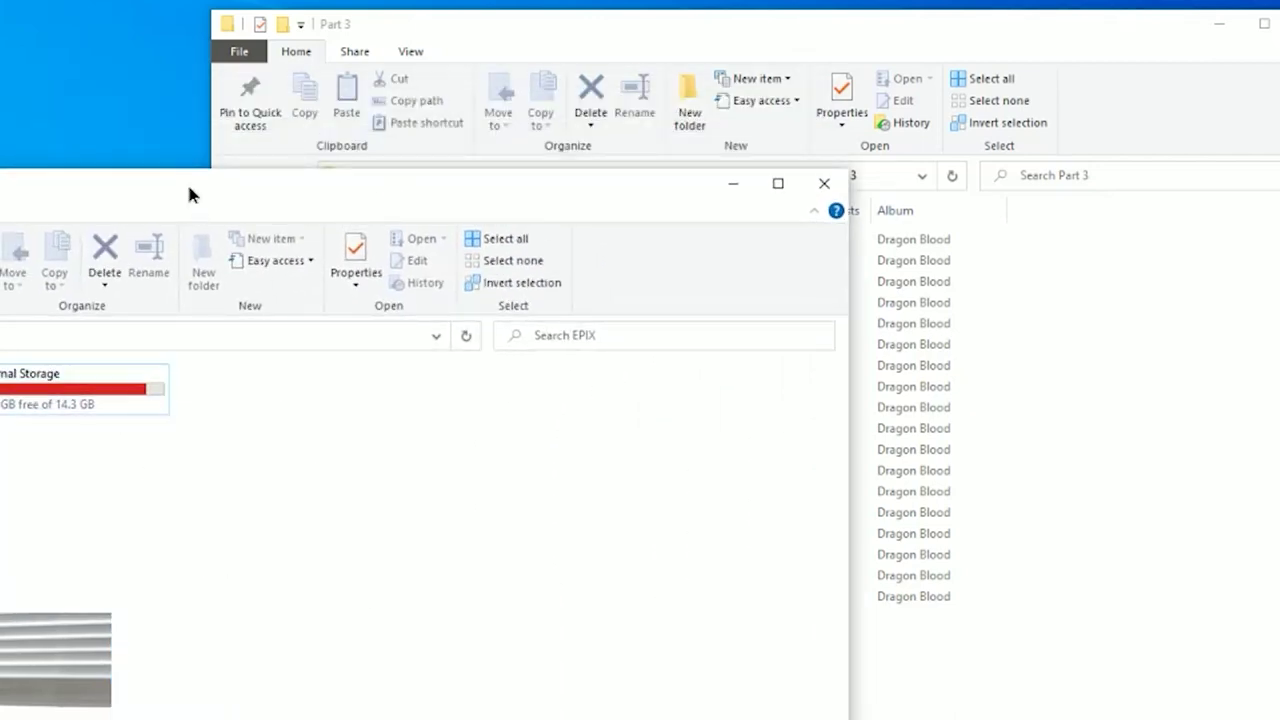
drag(191, 194, 477, 211)
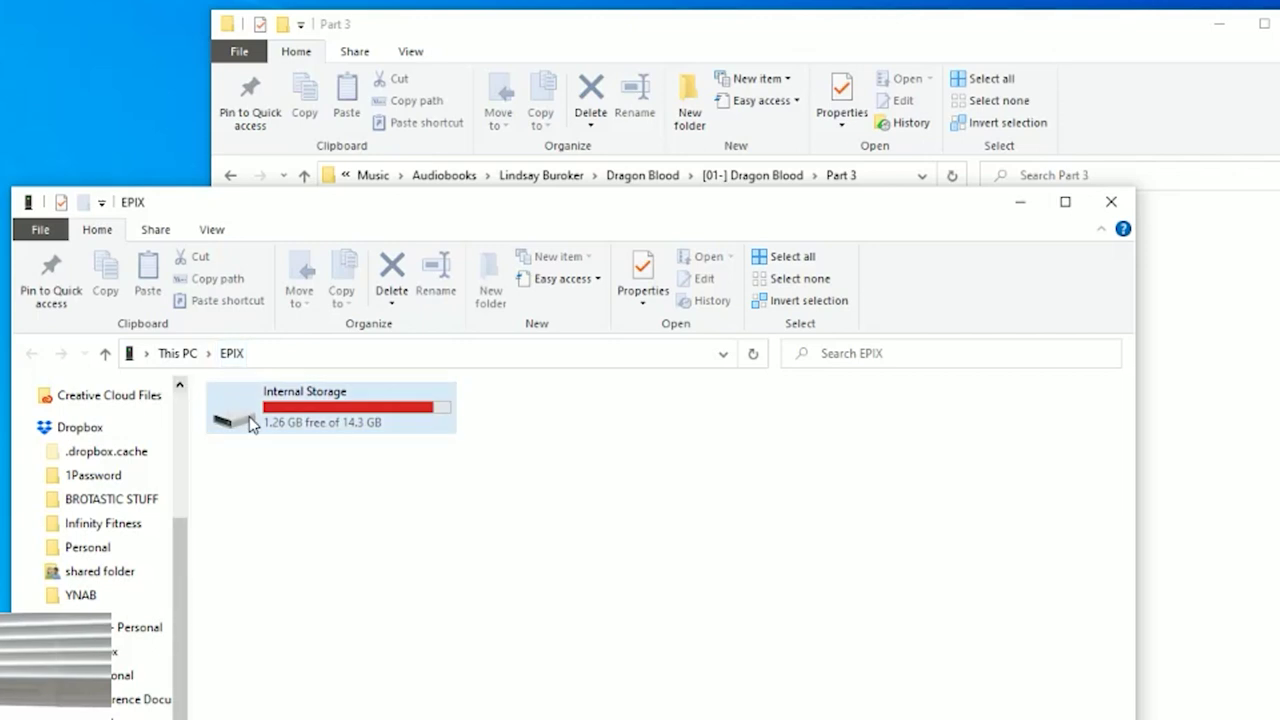
double_click(312, 420)
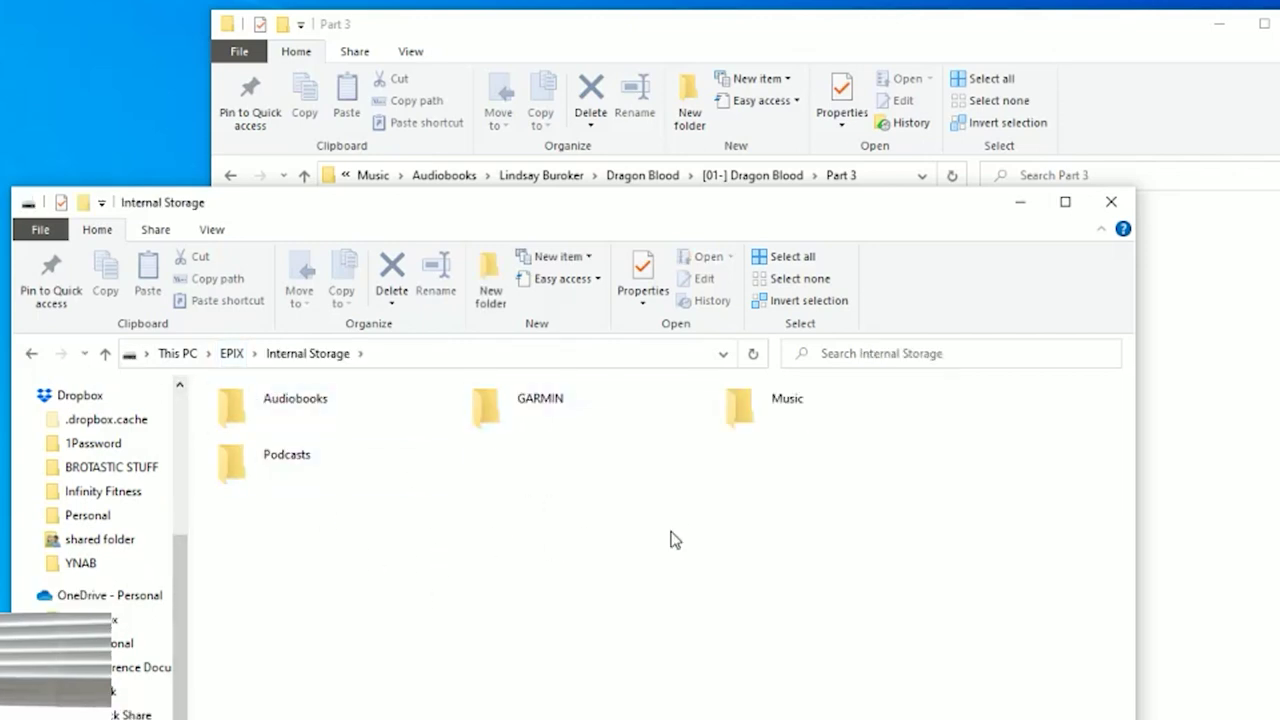
double_click(270, 418)
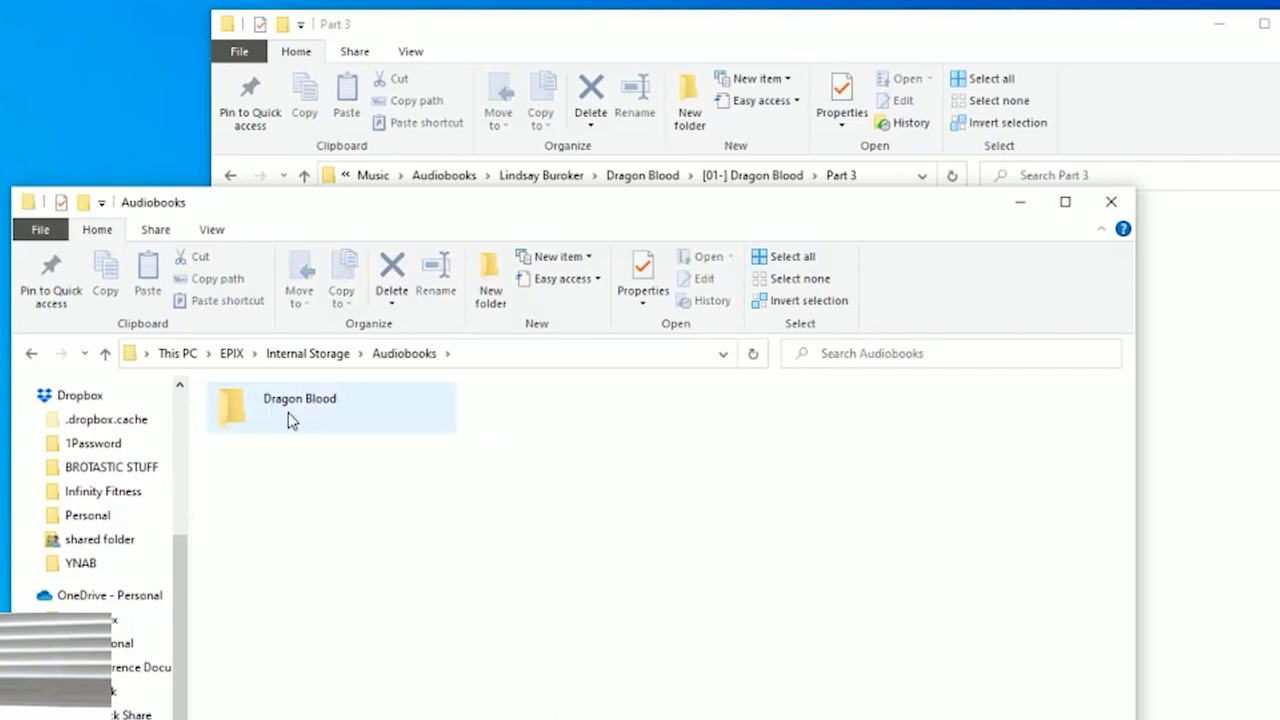
double_click(290, 412)
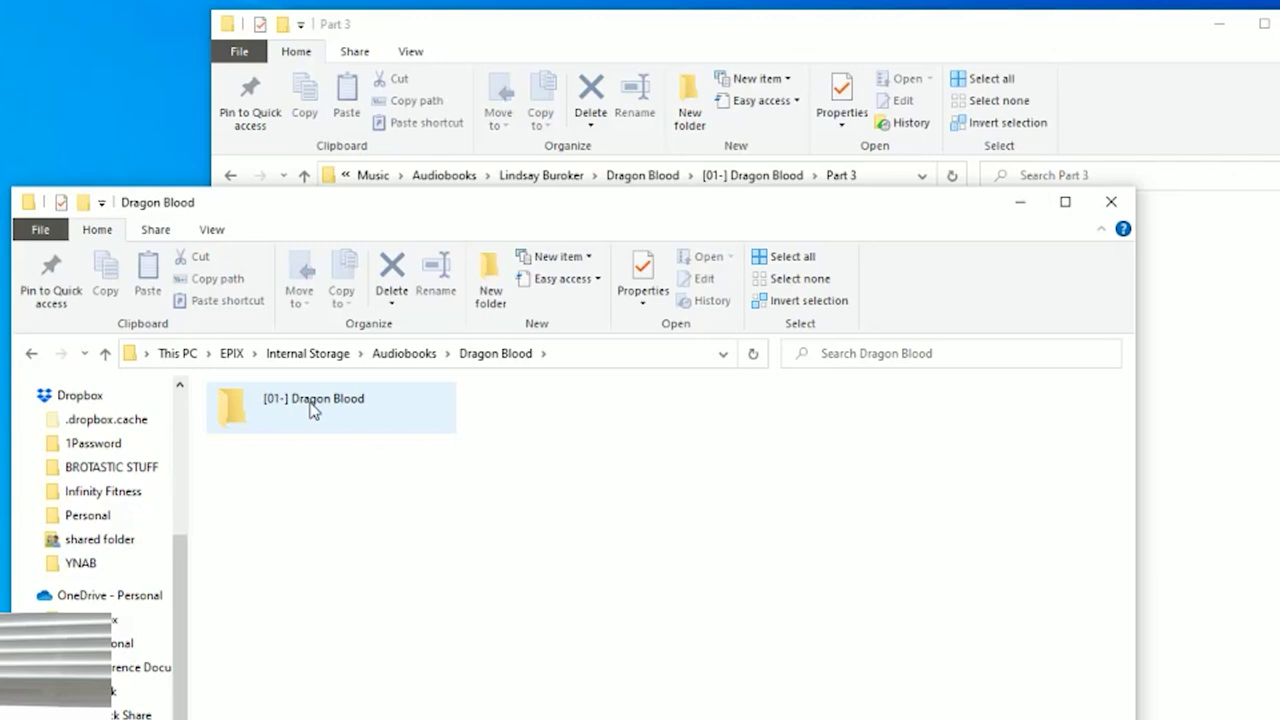
double_click(313, 410)
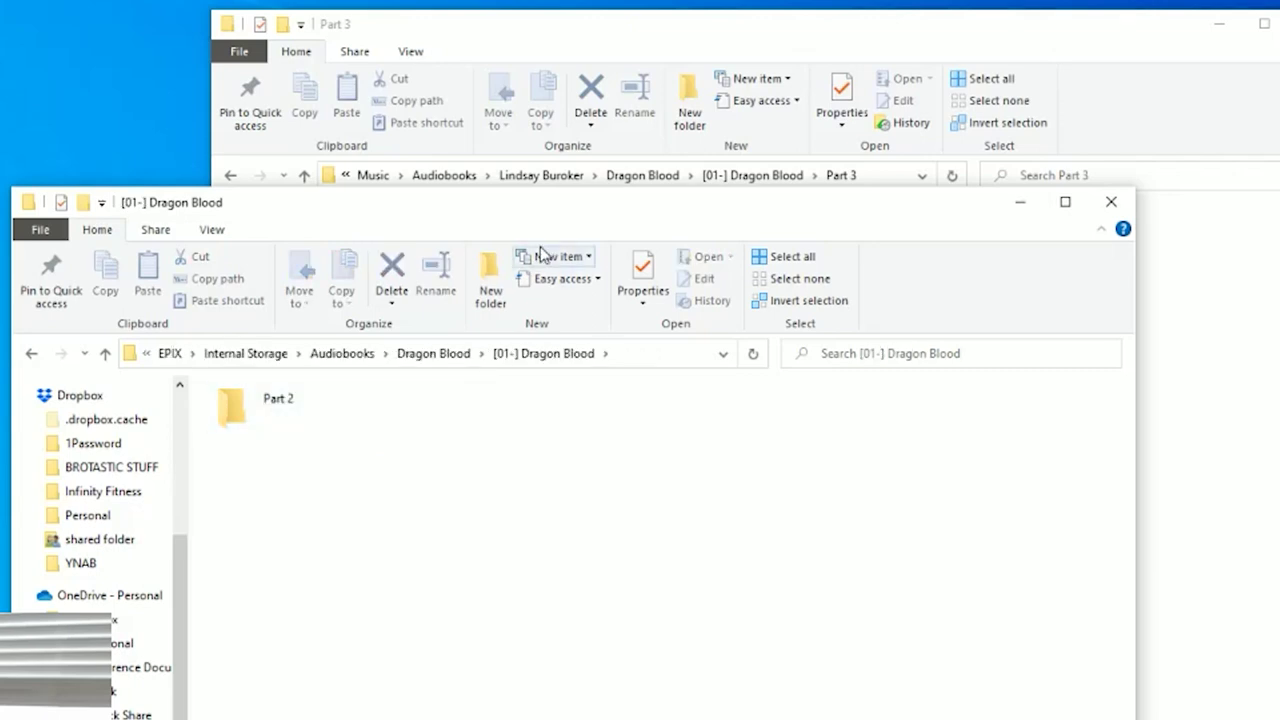
drag(564, 208, 586, 250)
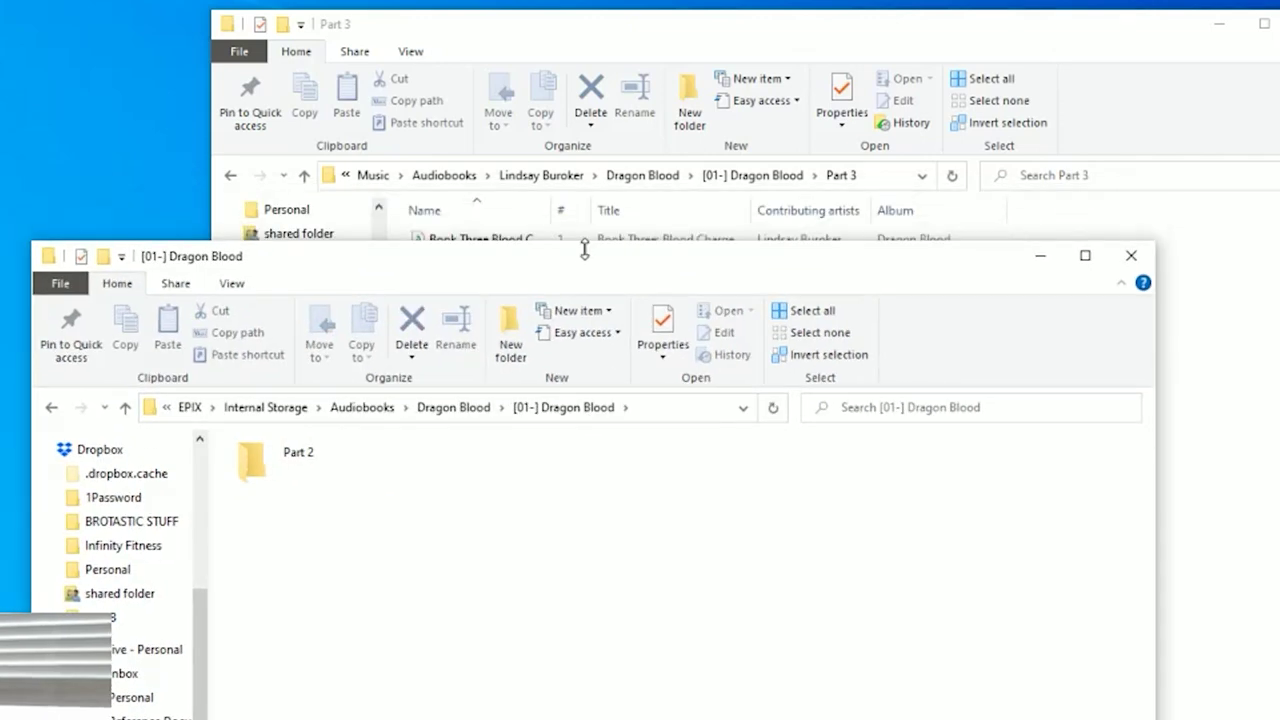
- Delete the old Part 2 folder from the watch
right_click(294, 452)
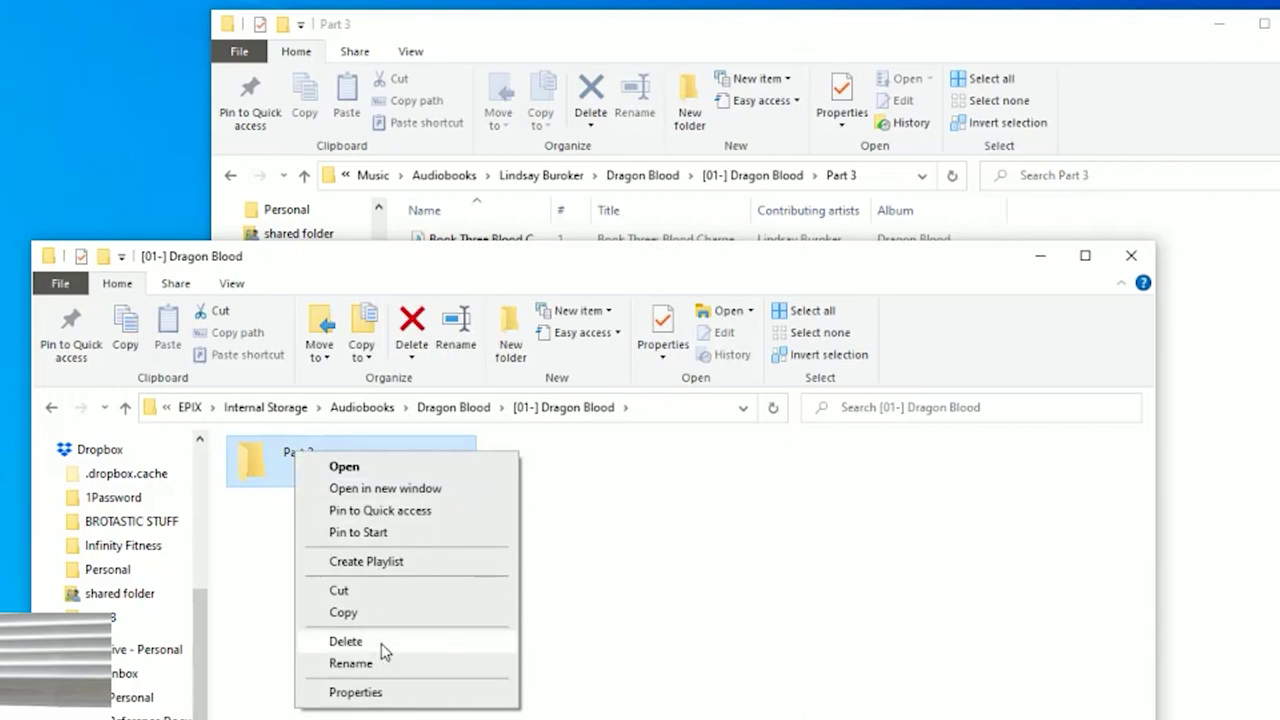
click(346, 641)
click(508, 456)
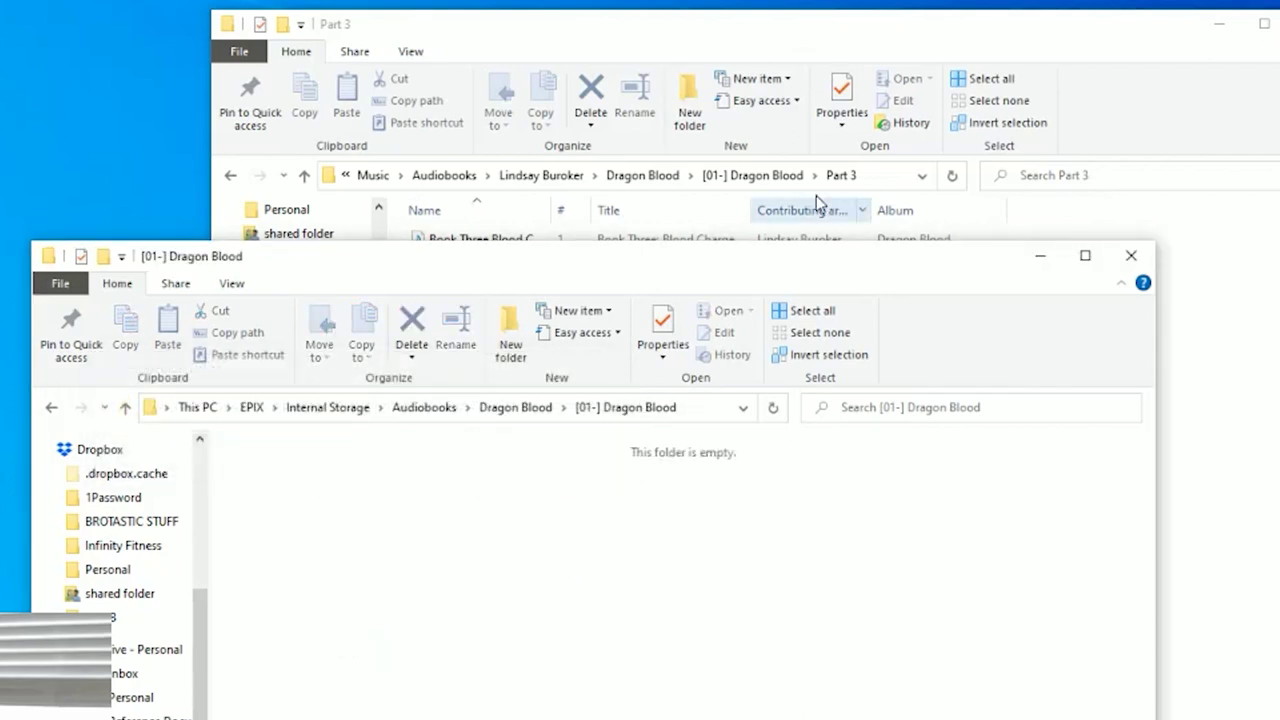
- Copy the PC's Part 3 folder and paste it into the watch's [01-] Dragon Blood folder
click(858, 28)
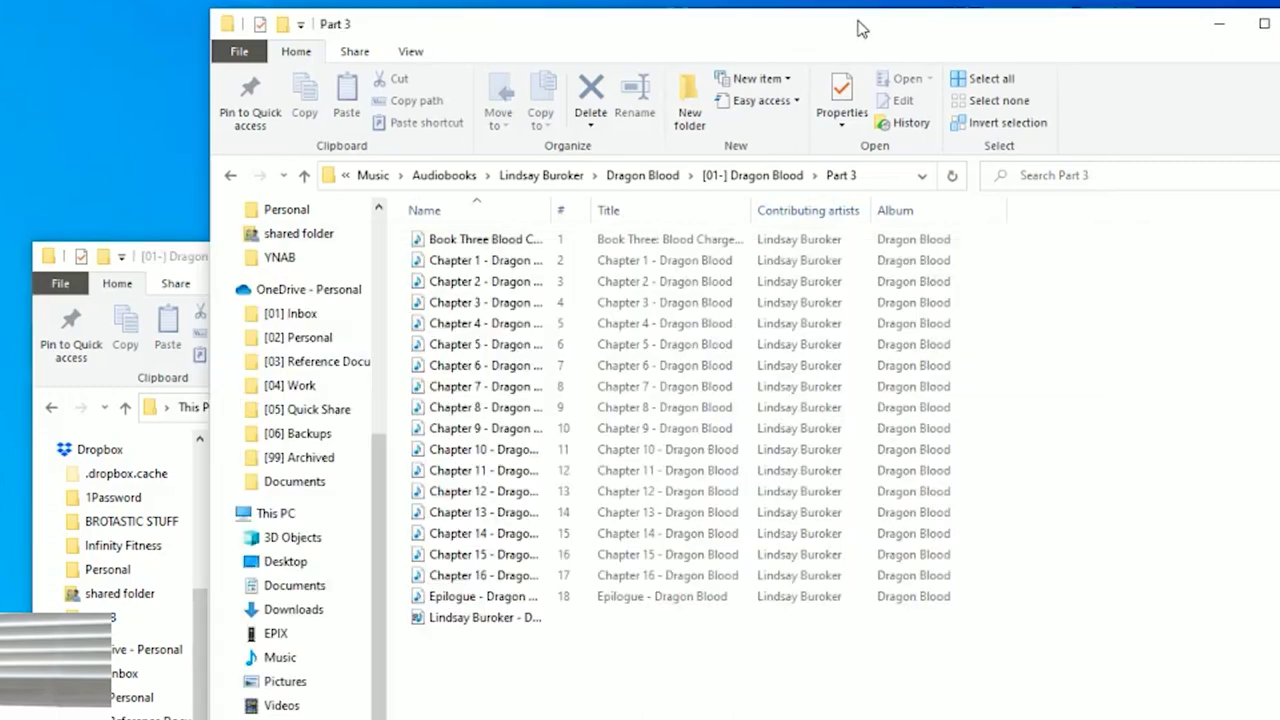
click(752, 175)
right_click(437, 290)
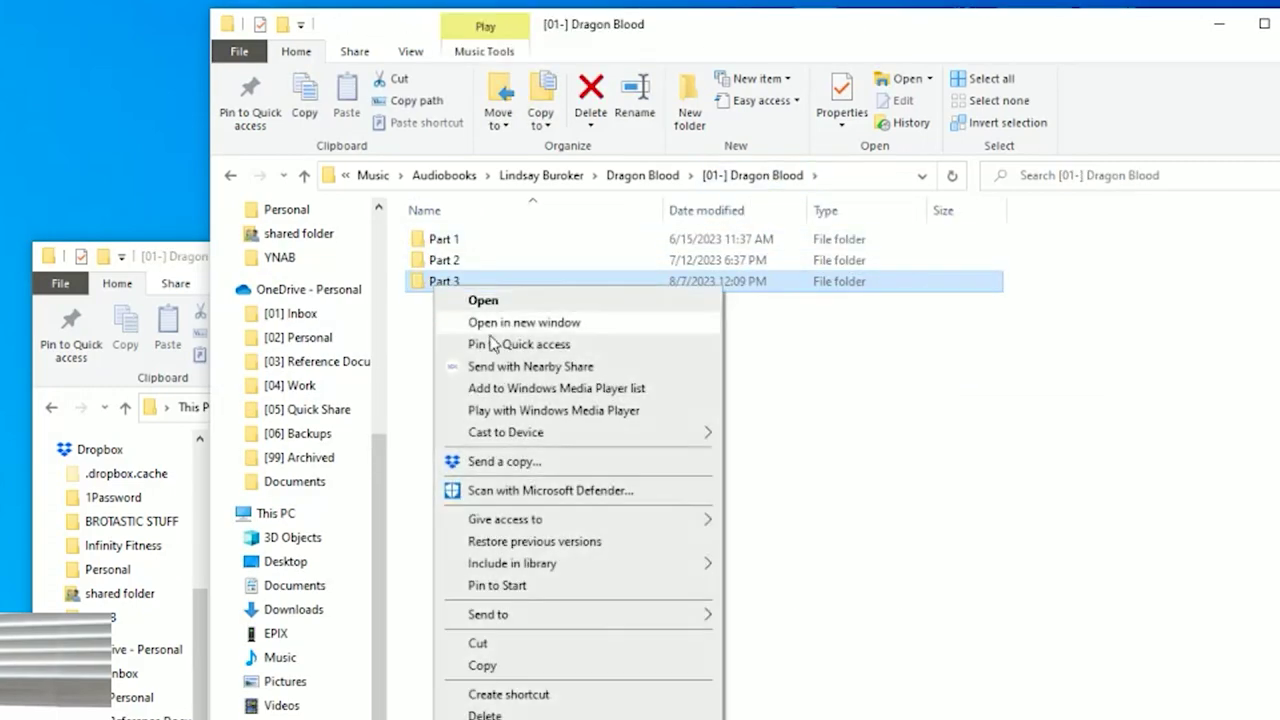
click(490, 662)
click(168, 320)
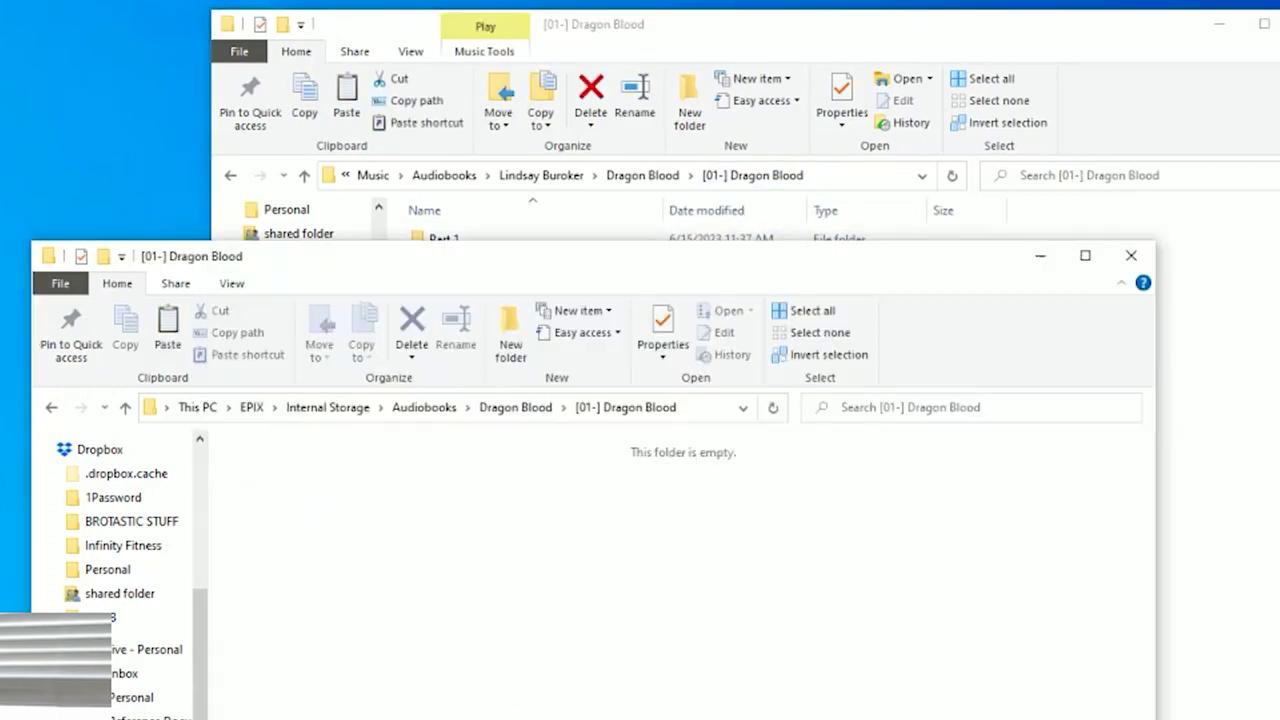
right_click(340, 515)
click(372, 628)
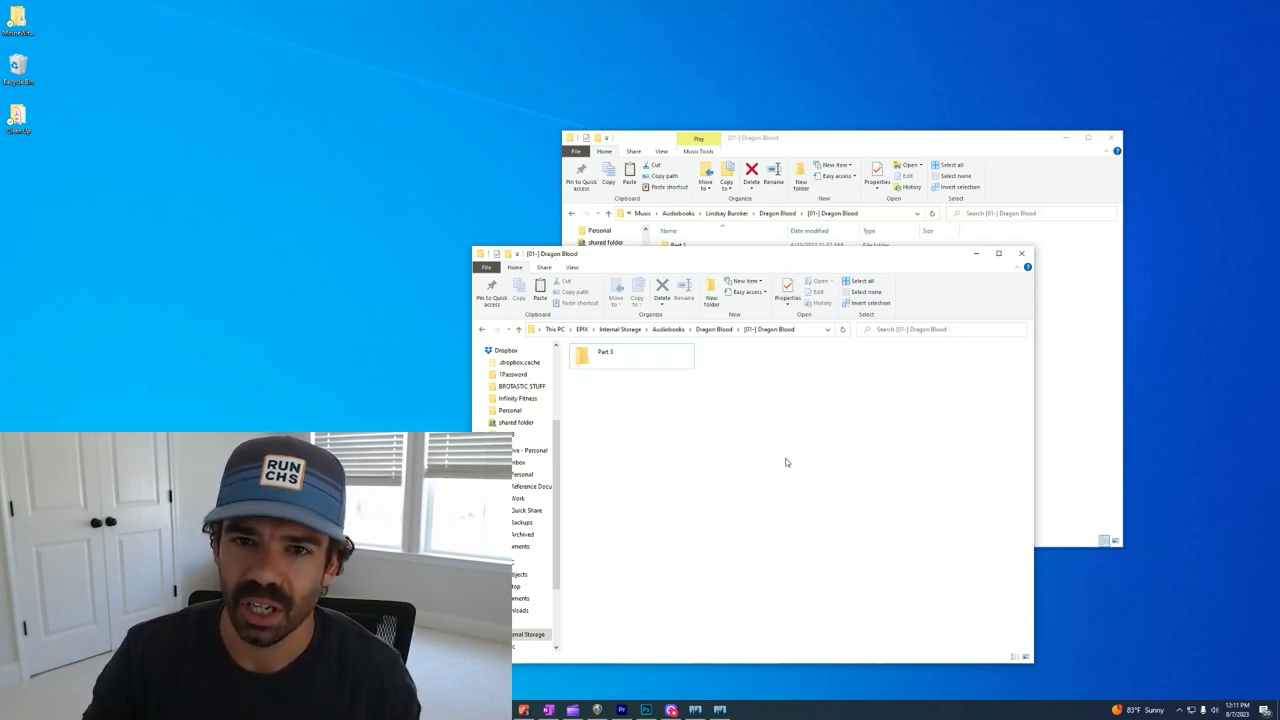
- After the copy finishes, check the watch's Part 3 folder holds 19 files, then switch back
drag(725, 260, 851, 255)
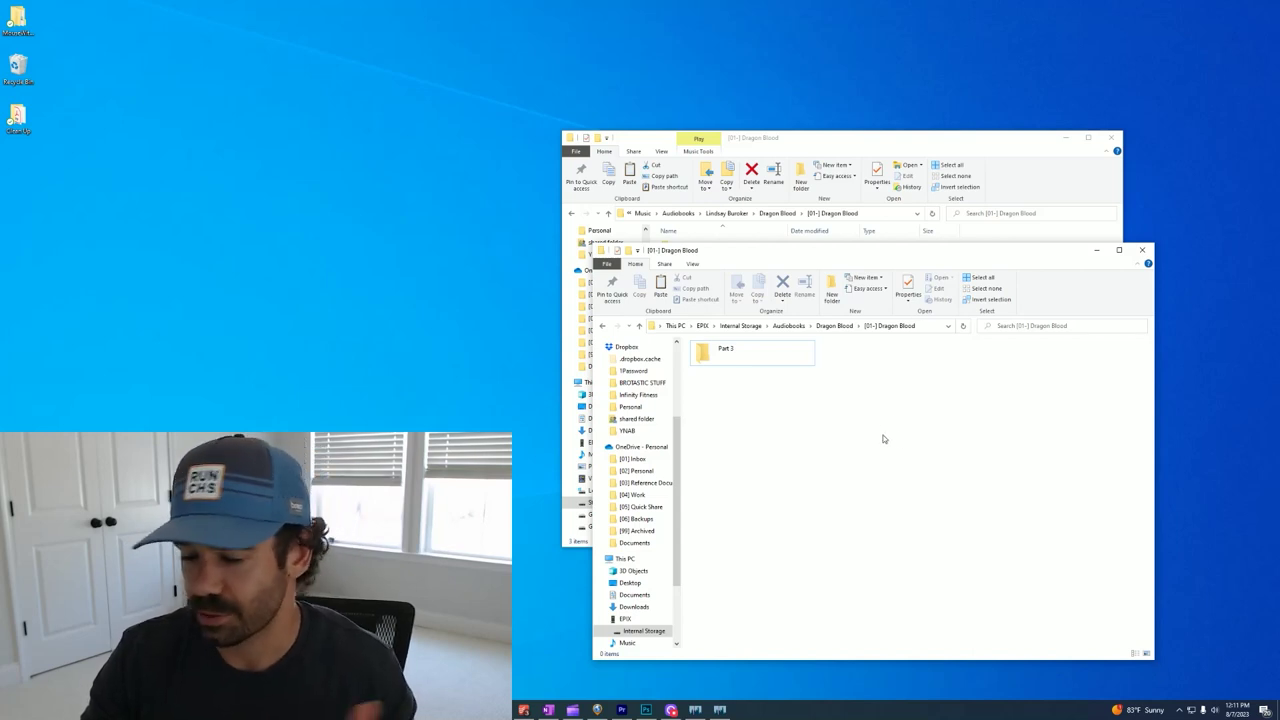
double_click(726, 355)
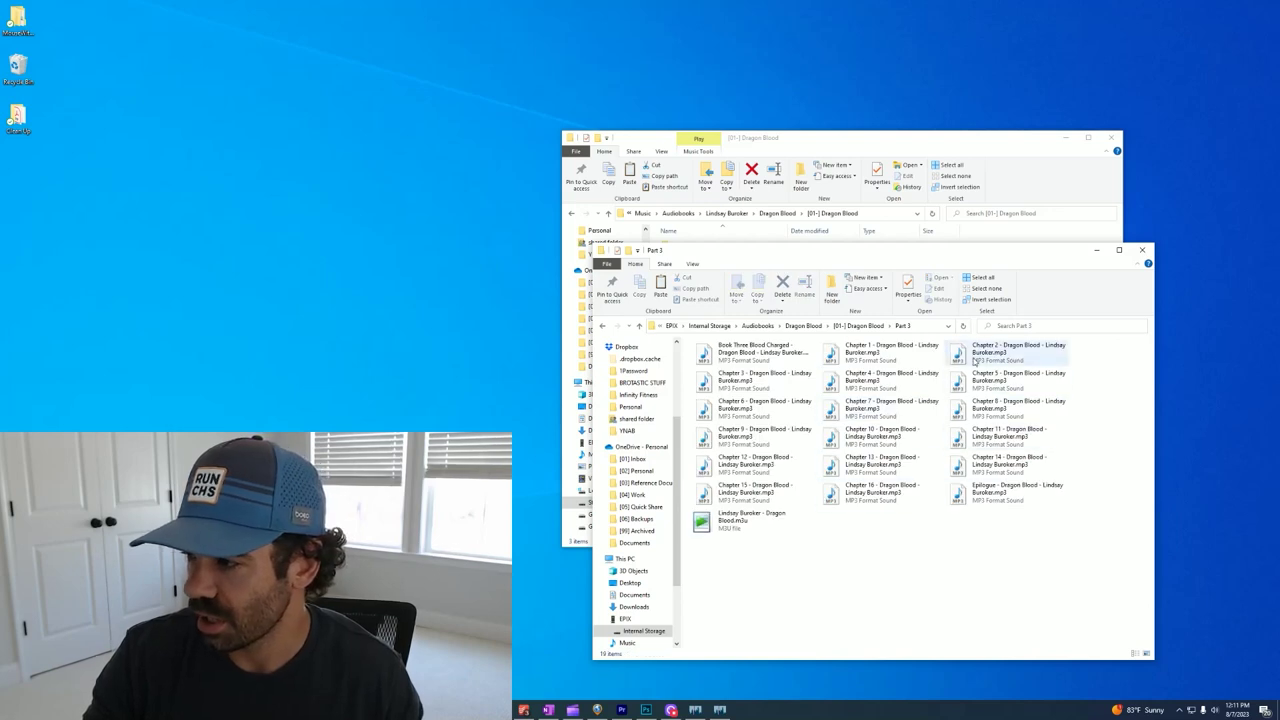
click(966, 141)
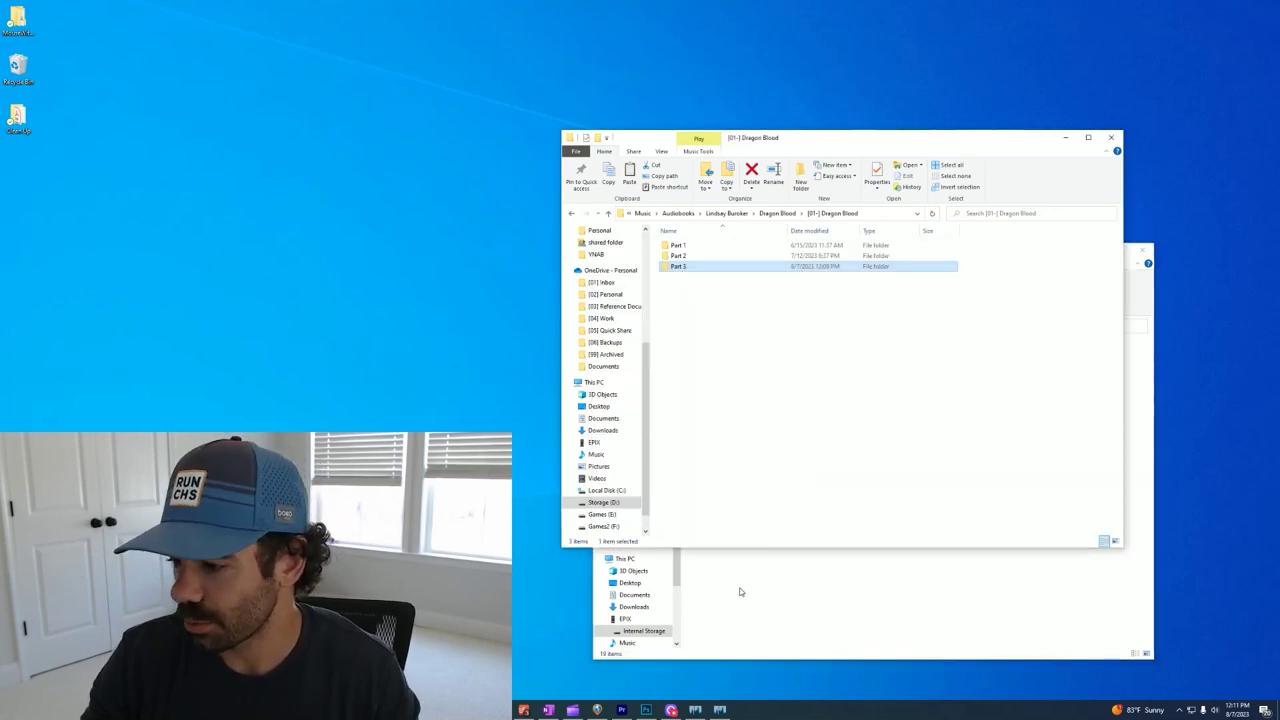
click(670, 710)
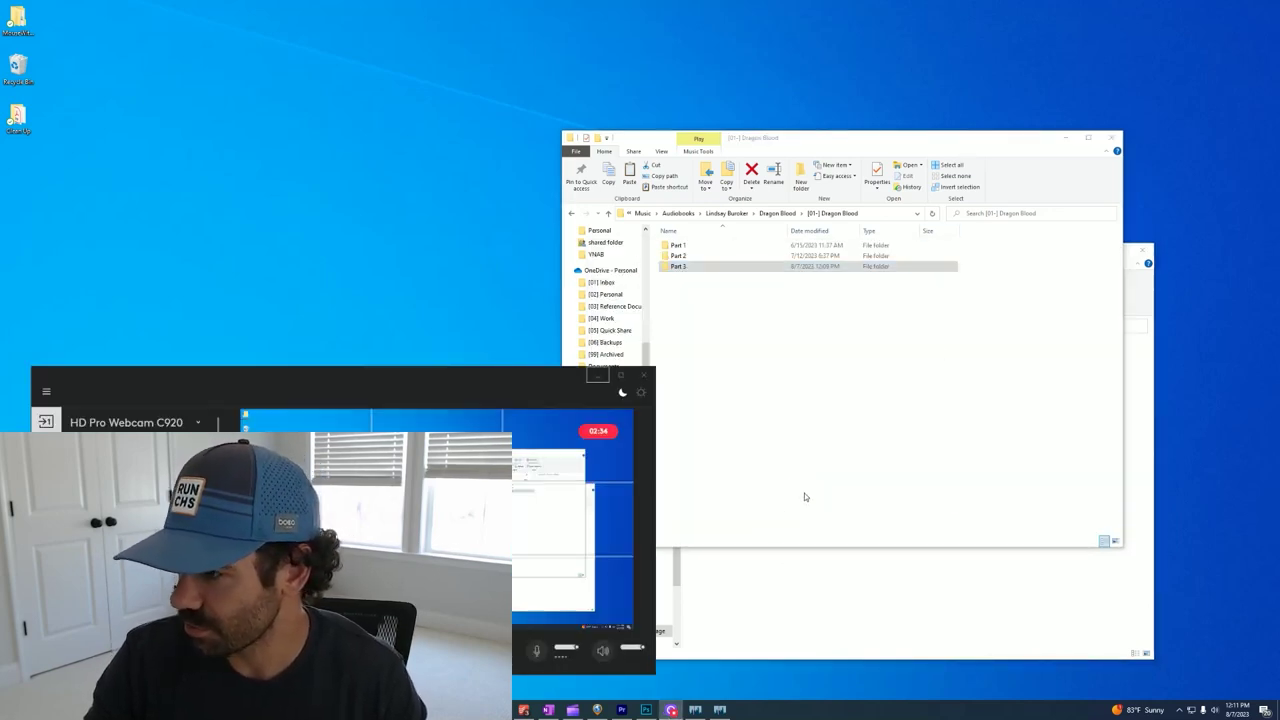